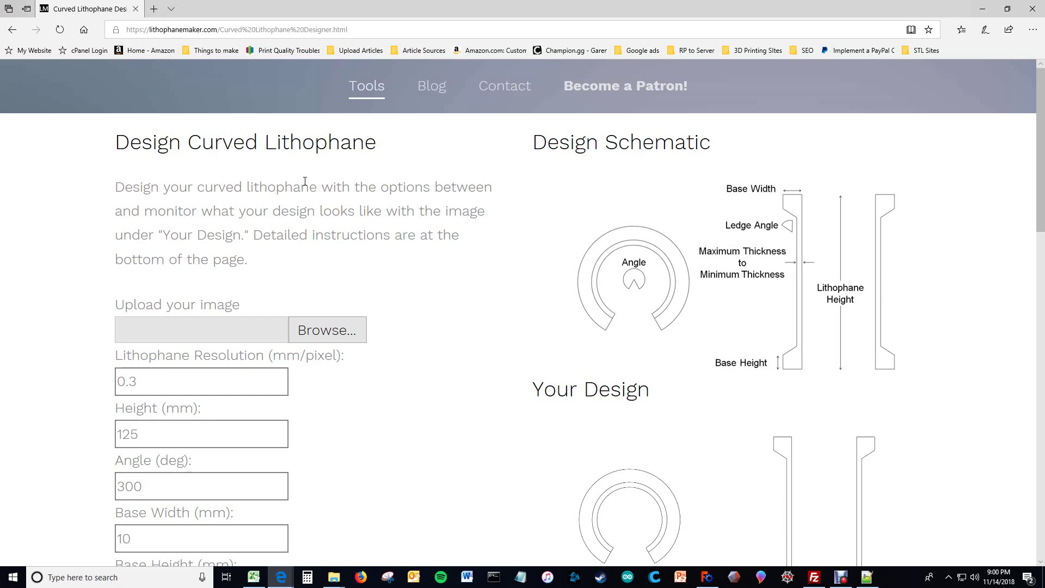
Load the Faye.jpg photo as the lithophane image.
scroll(306, 188, down, 1)
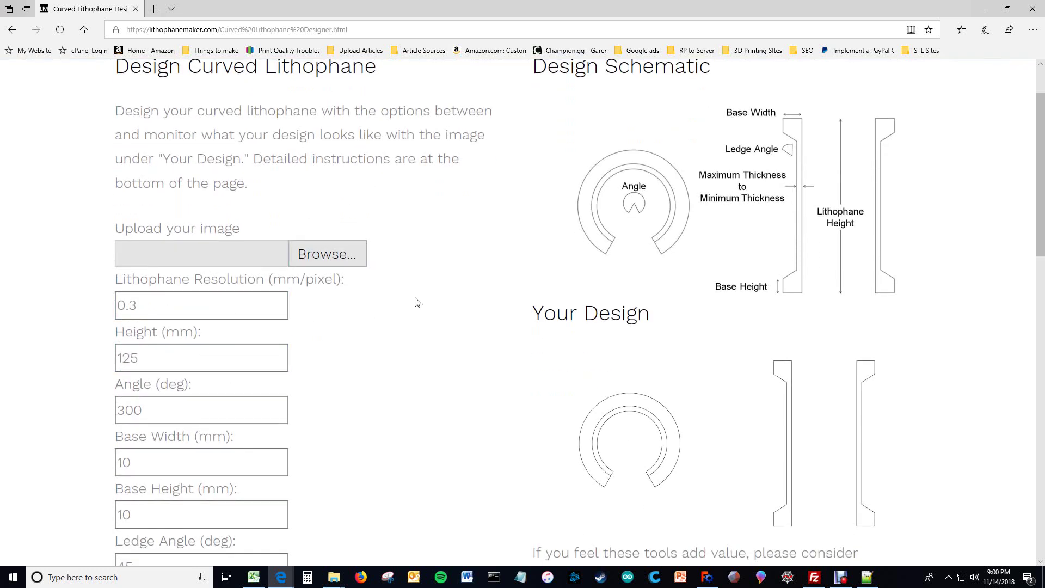
click(336, 255)
click(172, 79)
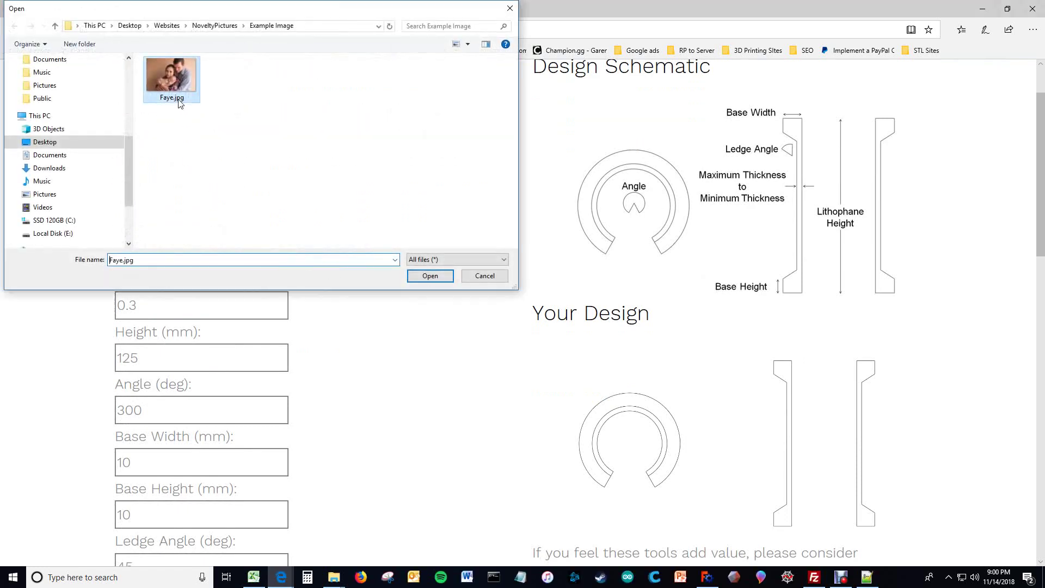
double_click(179, 100)
Fill in the saved email address and submit the form to generate the curved .stl.
scroll(438, 227, down, 10)
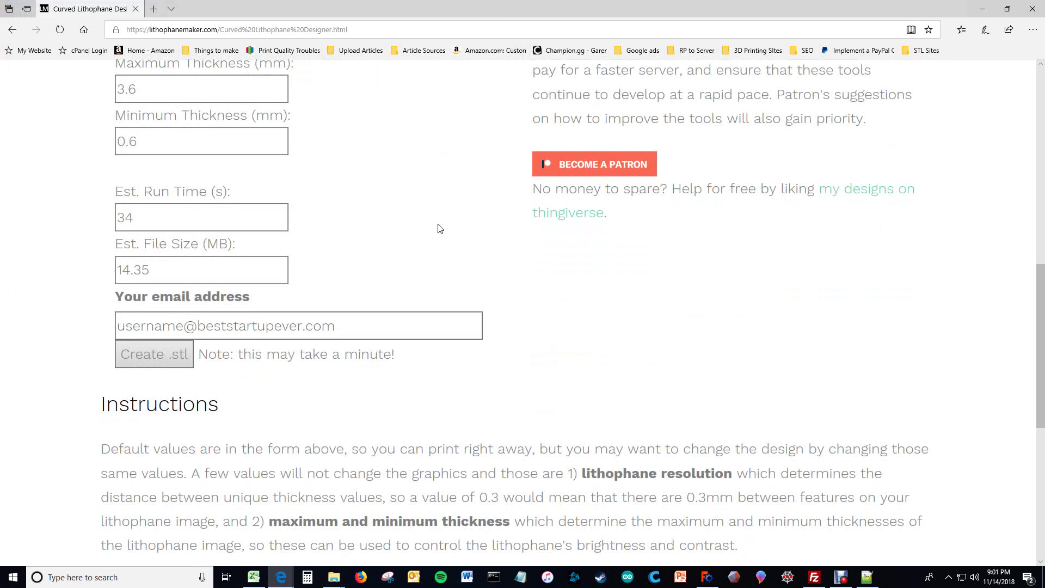
click(180, 326)
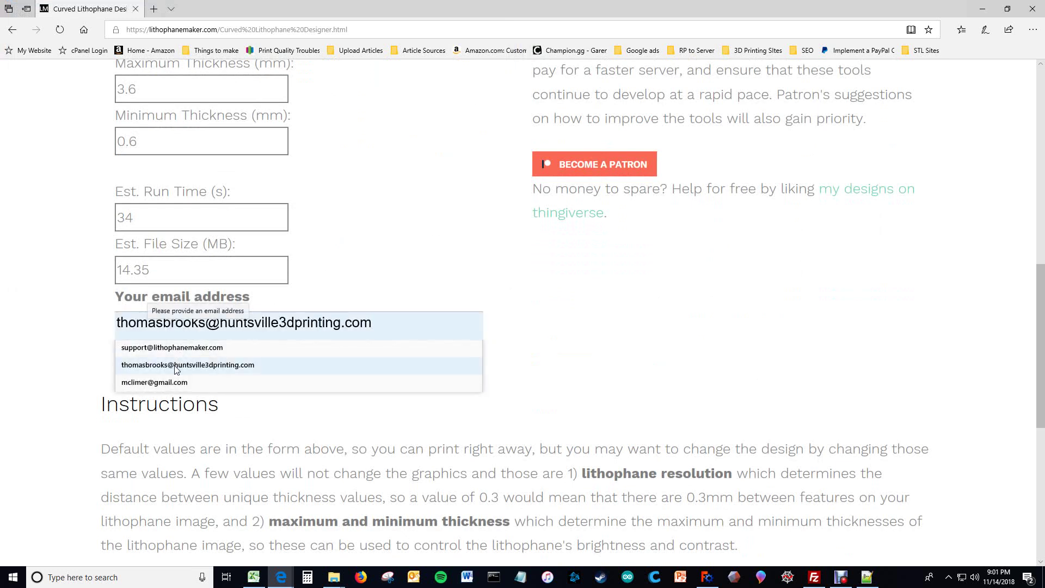
click(151, 364)
click(151, 363)
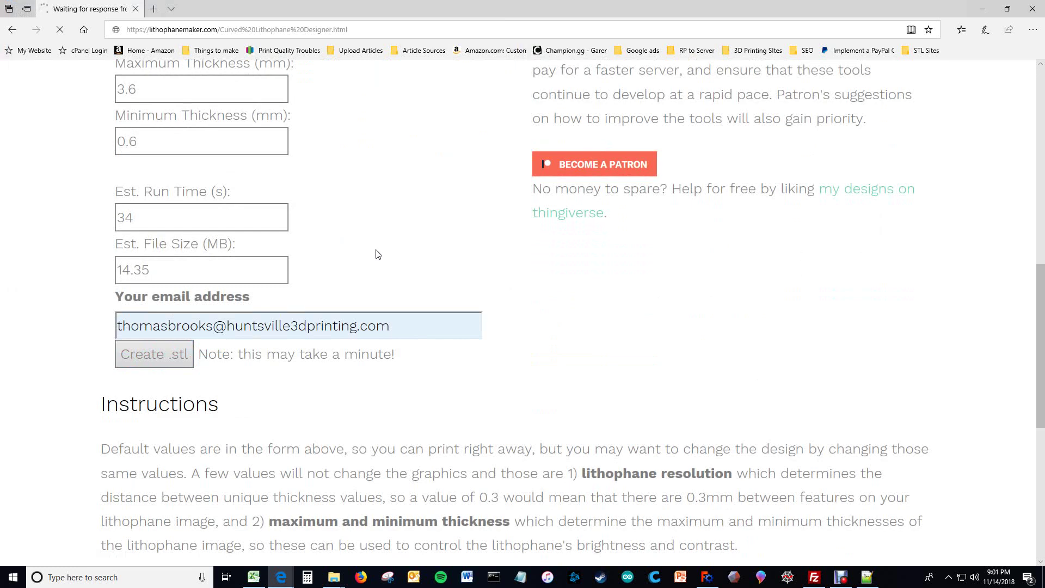
scroll(378, 254, up, 3)
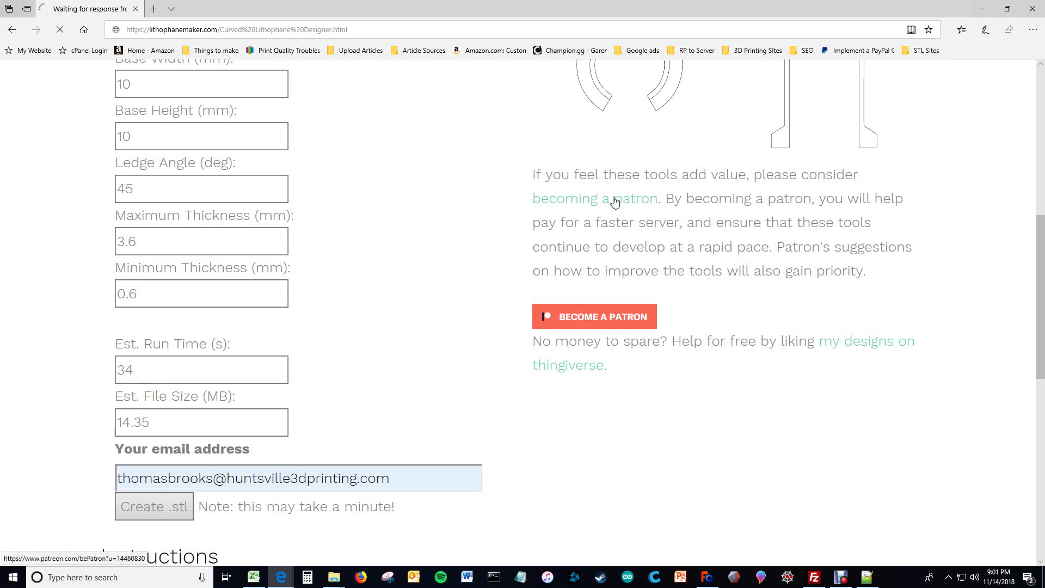
Open the Patreon 'becoming a patron' page in a new tab, then return to the designer tab.
click(614, 202)
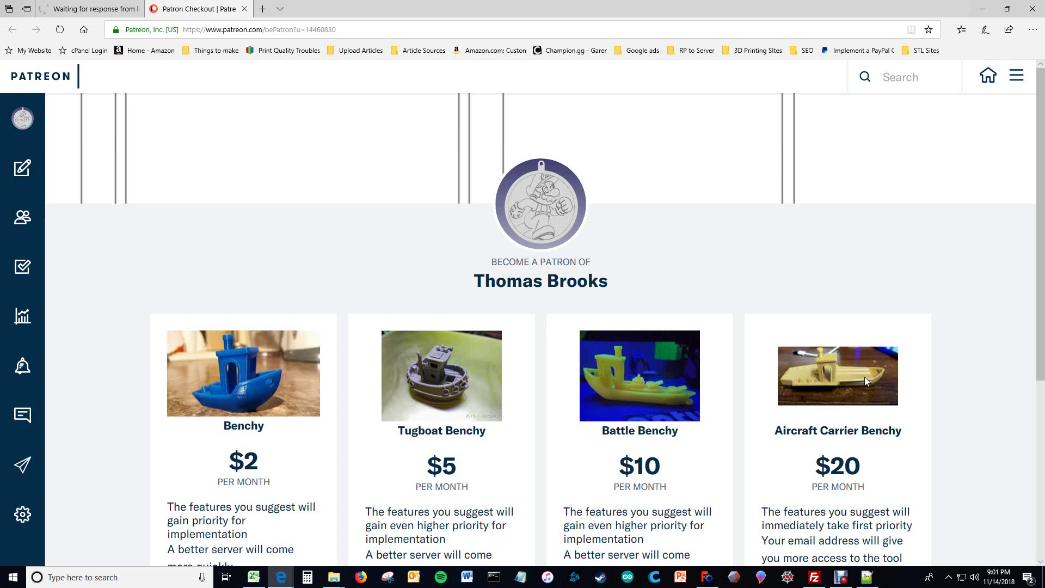
click(73, 5)
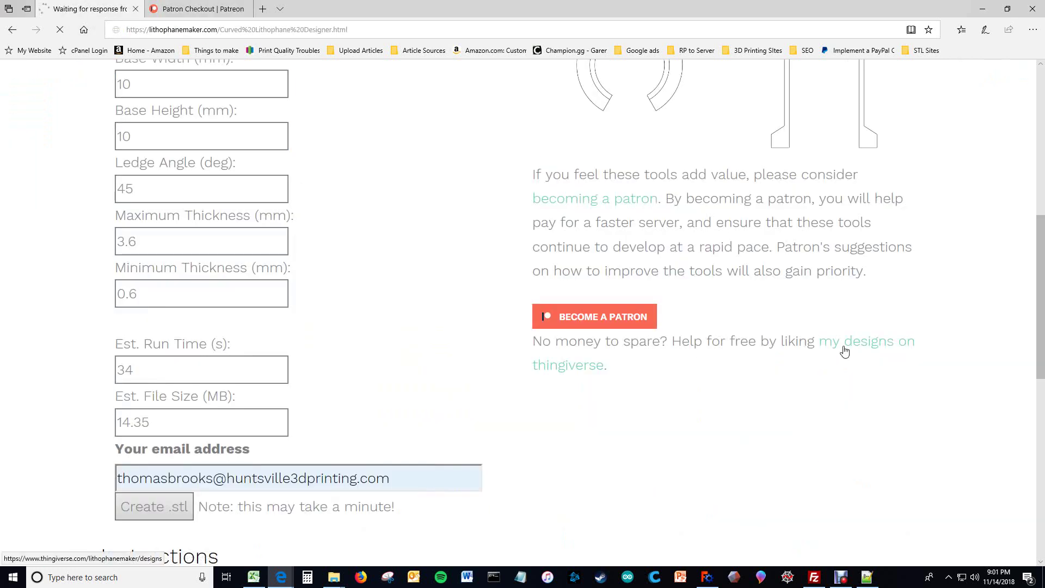
Open and browse 'my designs on thingiverse', then return to the Curved Lithophane Designer tab.
click(844, 349)
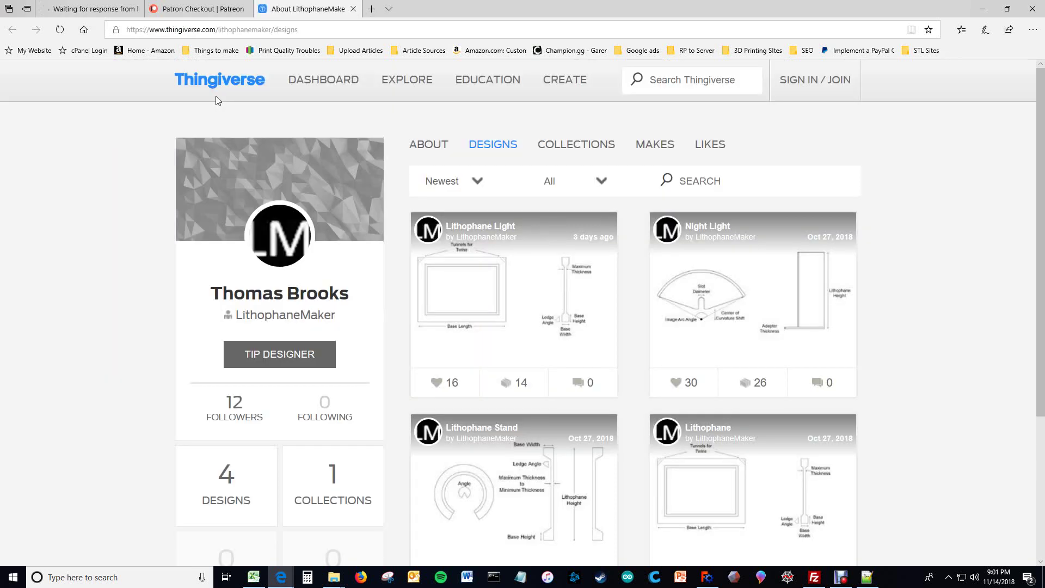
scroll(393, 228, down, 3)
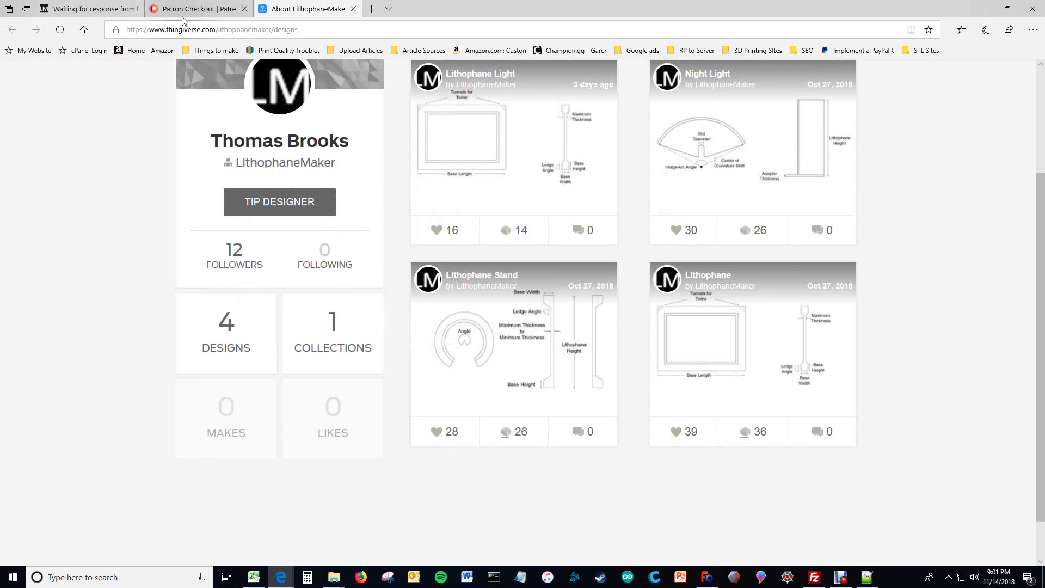
mouse_move(184, 21)
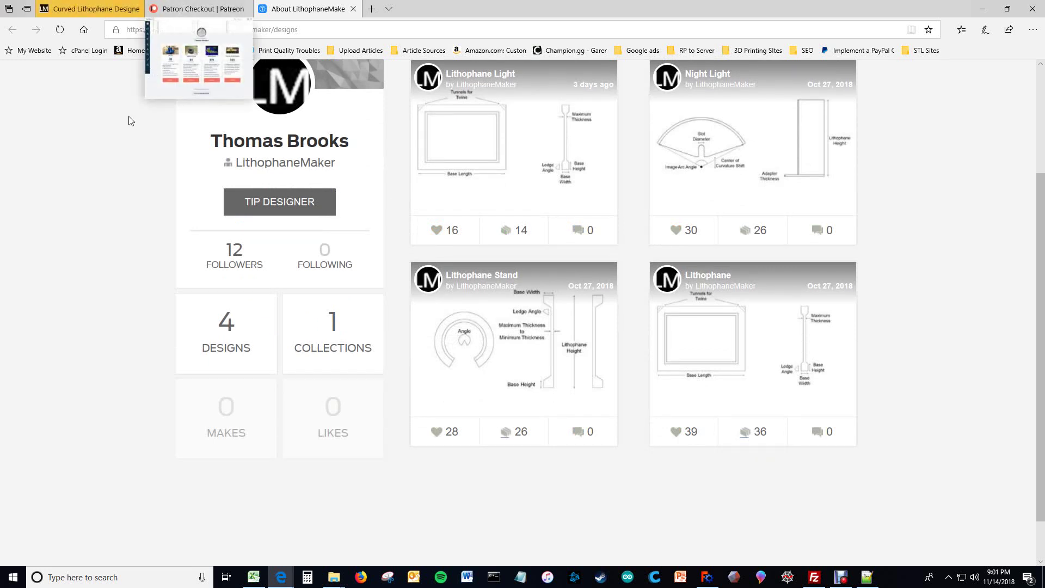
click(105, 9)
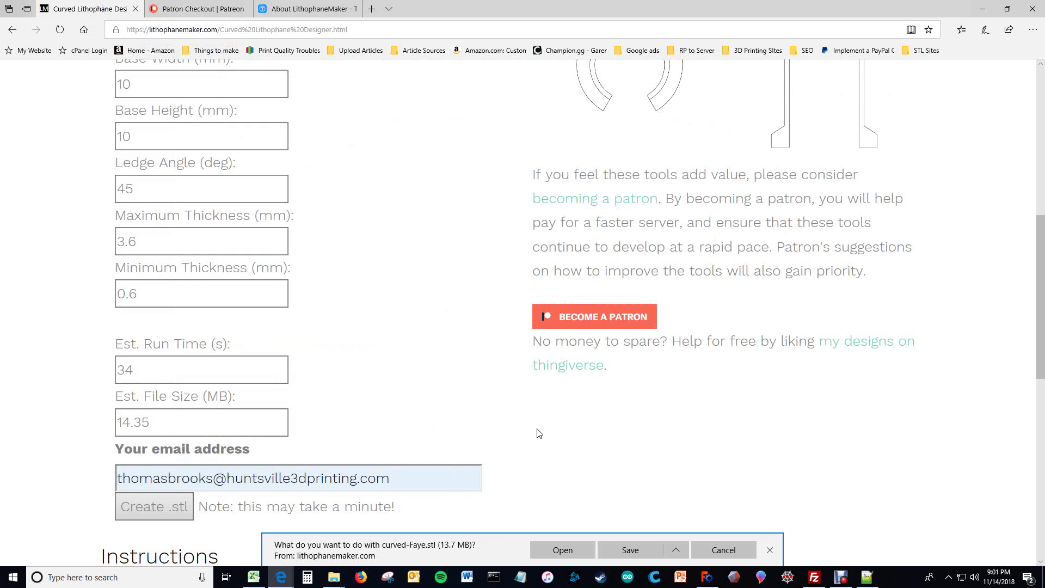
Save curved-Faye.stl from the browser download bar.
scroll(537, 430, down, 1)
scroll(538, 426, down, 1)
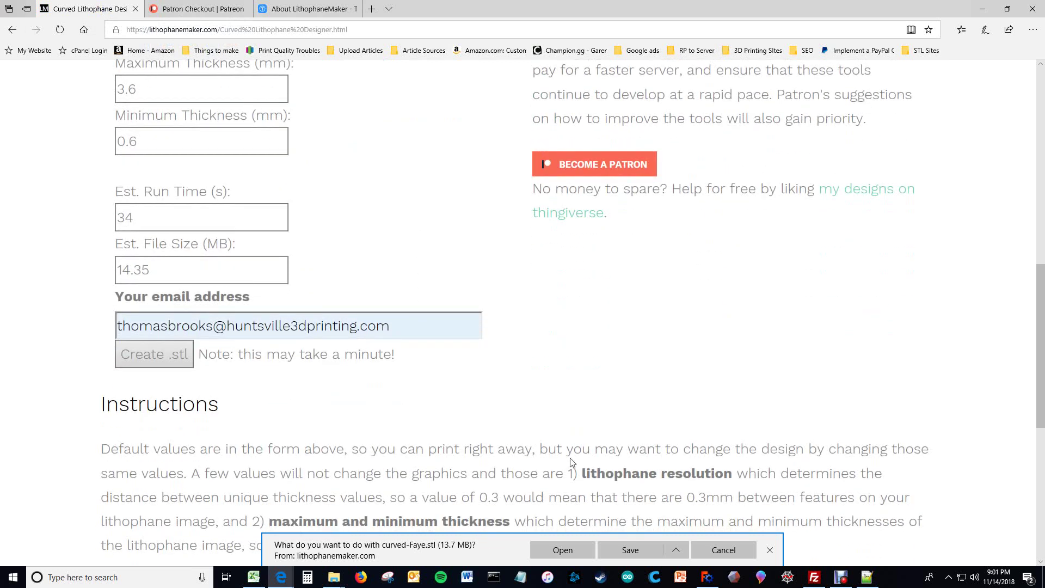
click(638, 550)
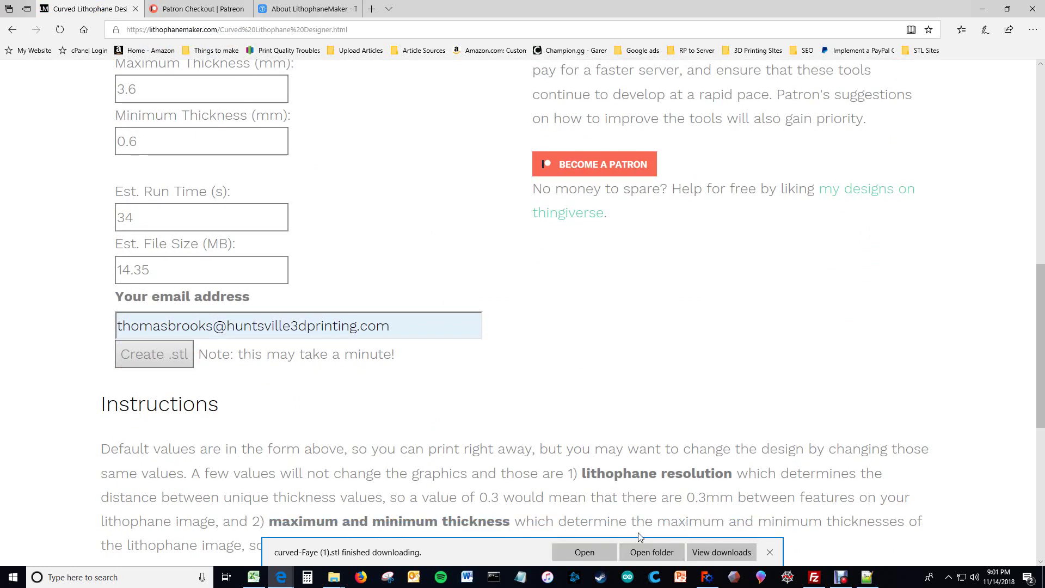
Open curved-Faye (1).stl in FreeCAD as a new document.
click(707, 578)
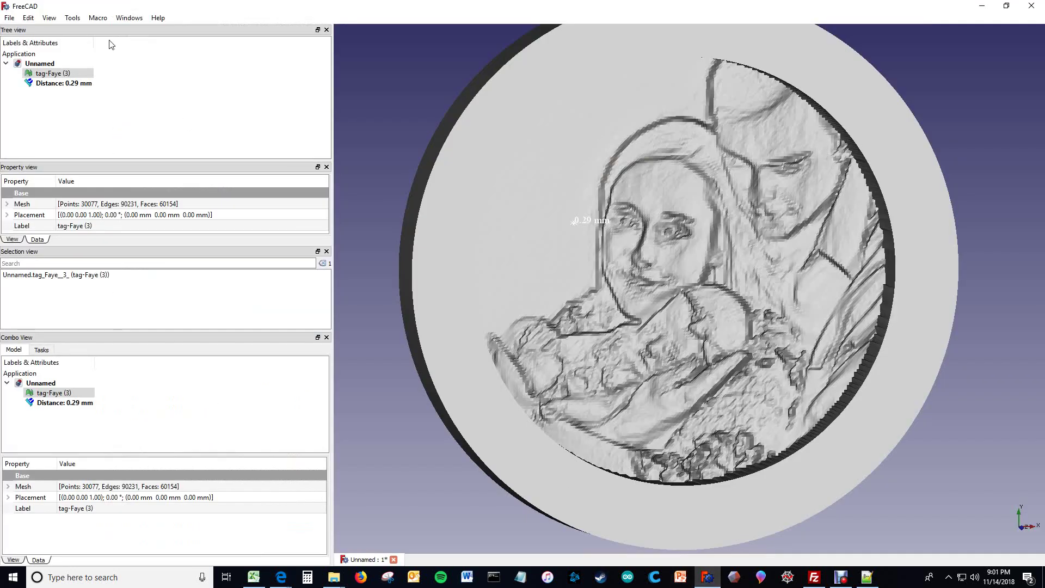
click(11, 18)
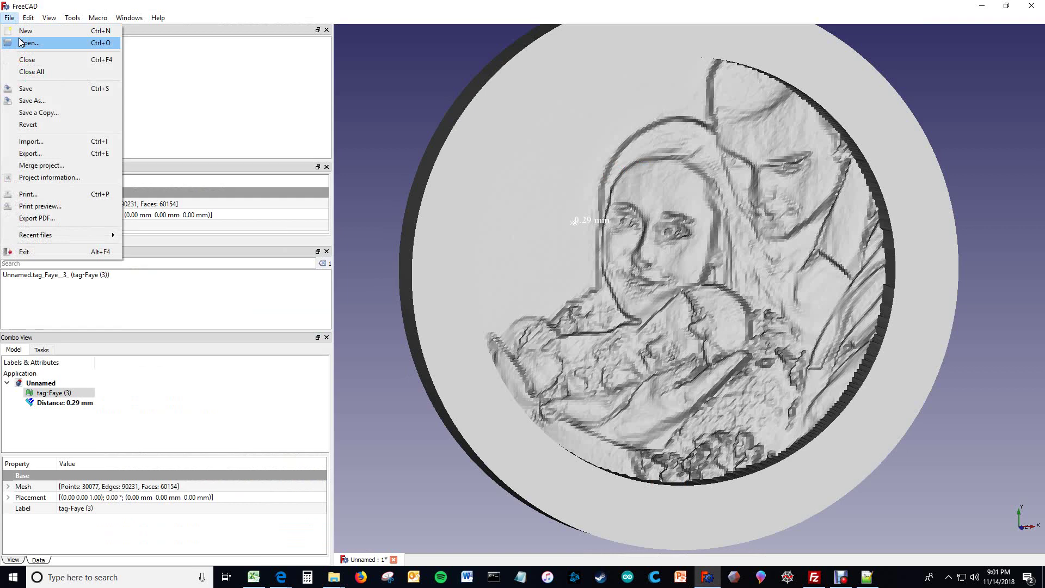
click(21, 42)
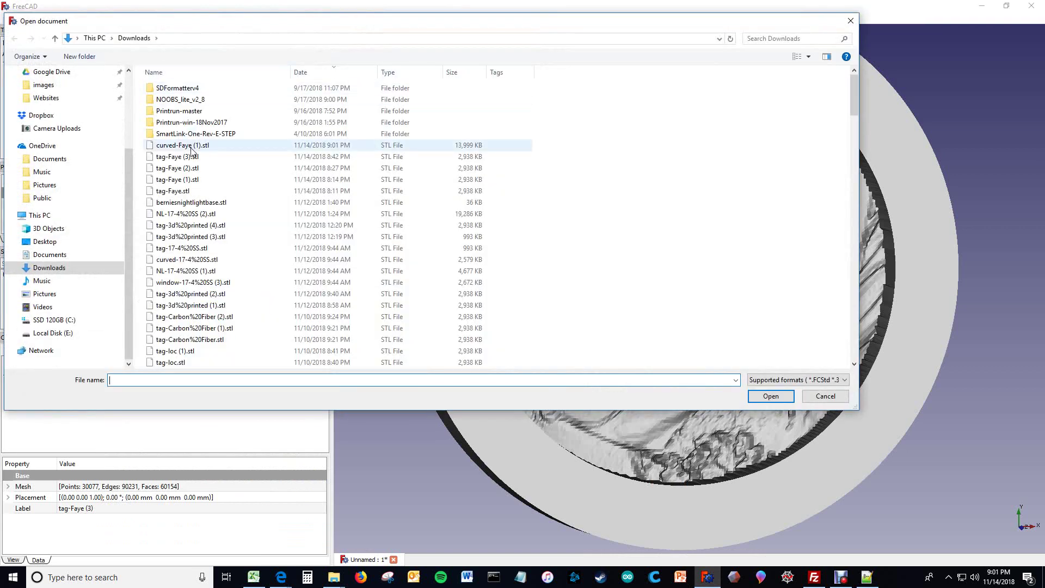
double_click(185, 146)
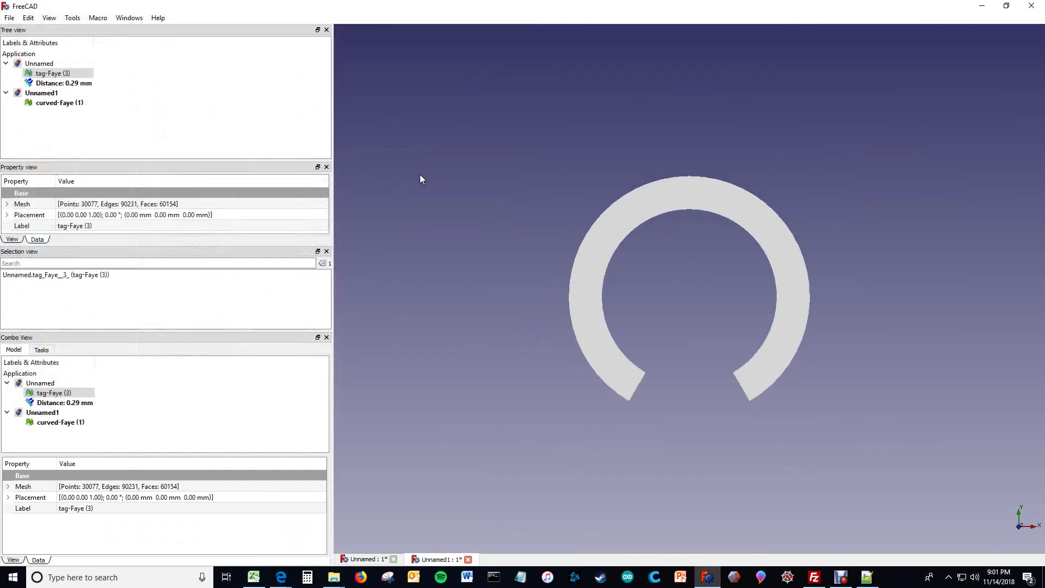
Orbit the mesh to see the cylinder's side, open end with slot, and upright photo relief.
middle_drag(420, 178, 721, 339)
middle_drag(670, 181, 663, 256)
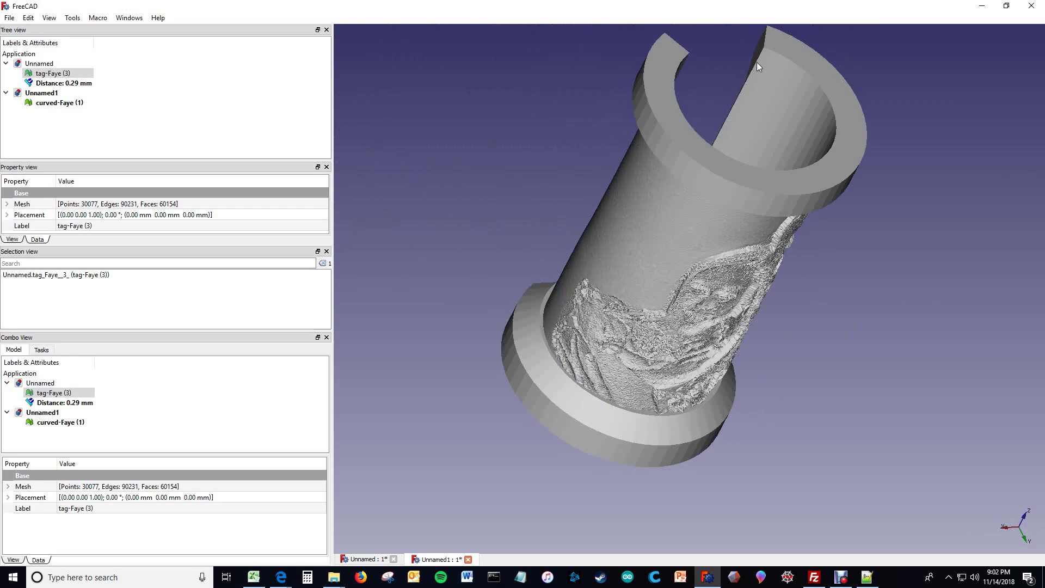
middle_drag(760, 68, 668, 243)
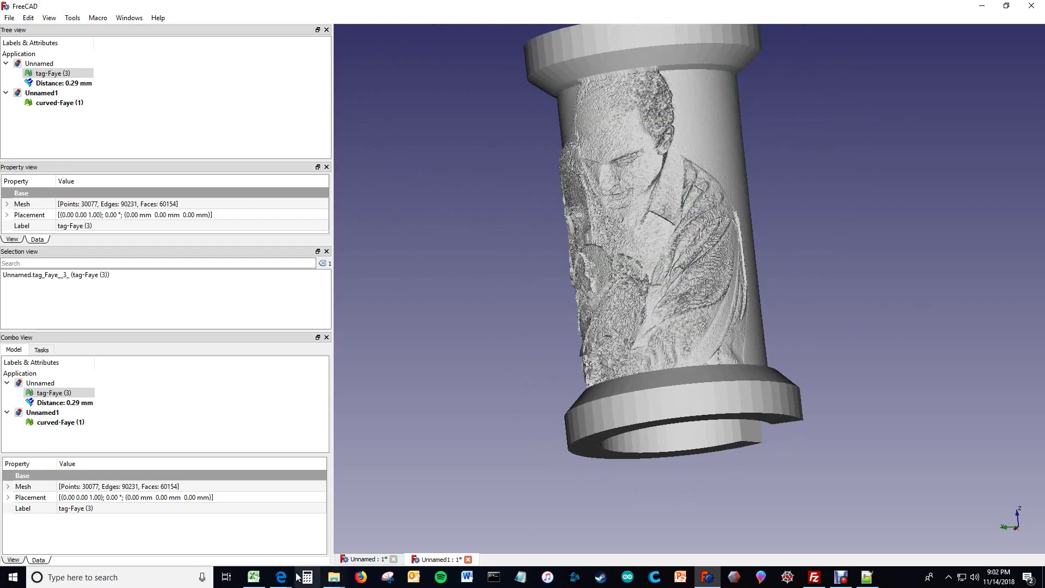
Change the Angle to 360°, leaving resolution 0.3 and height 125 unchanged.
mouse_move(281, 577)
click(327, 535)
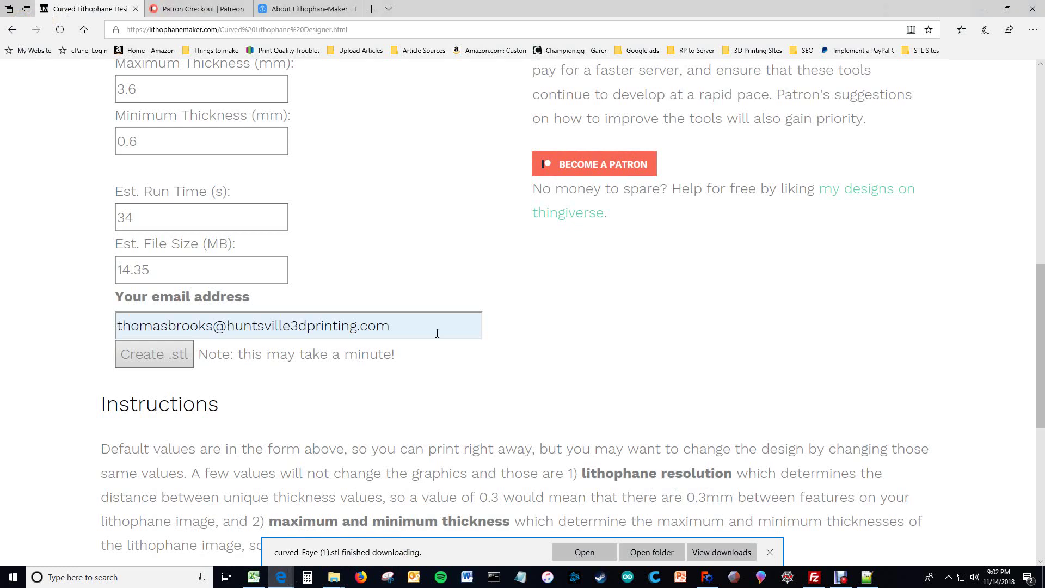
scroll(436, 328, up, 7)
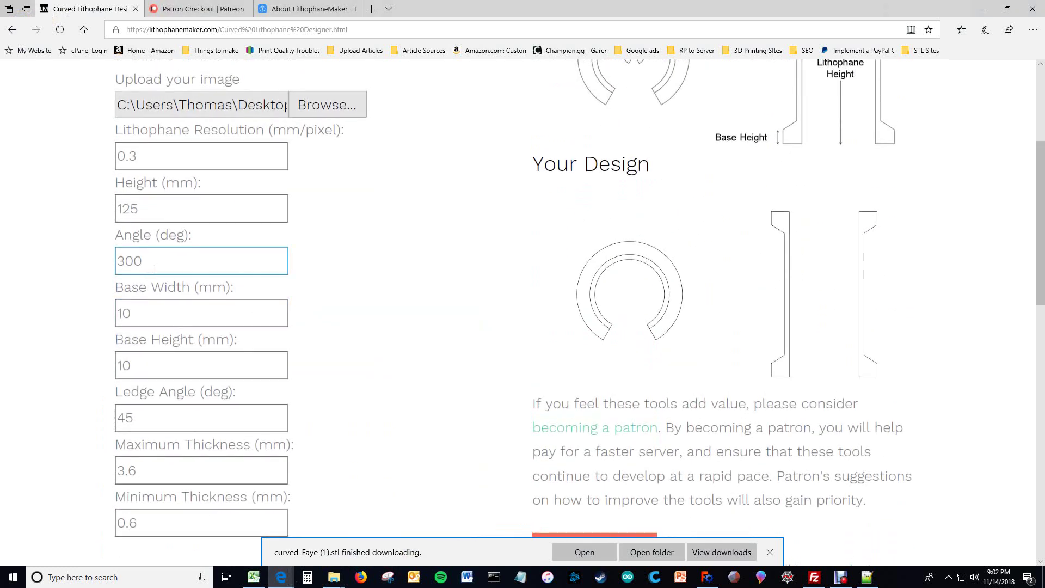
double_click(155, 269)
text(360)
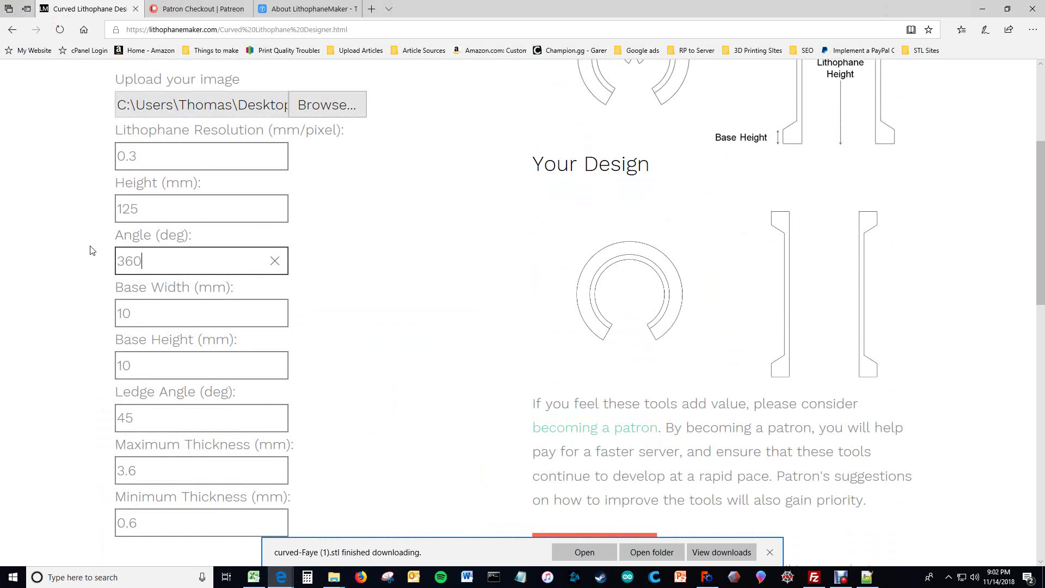
click(193, 312)
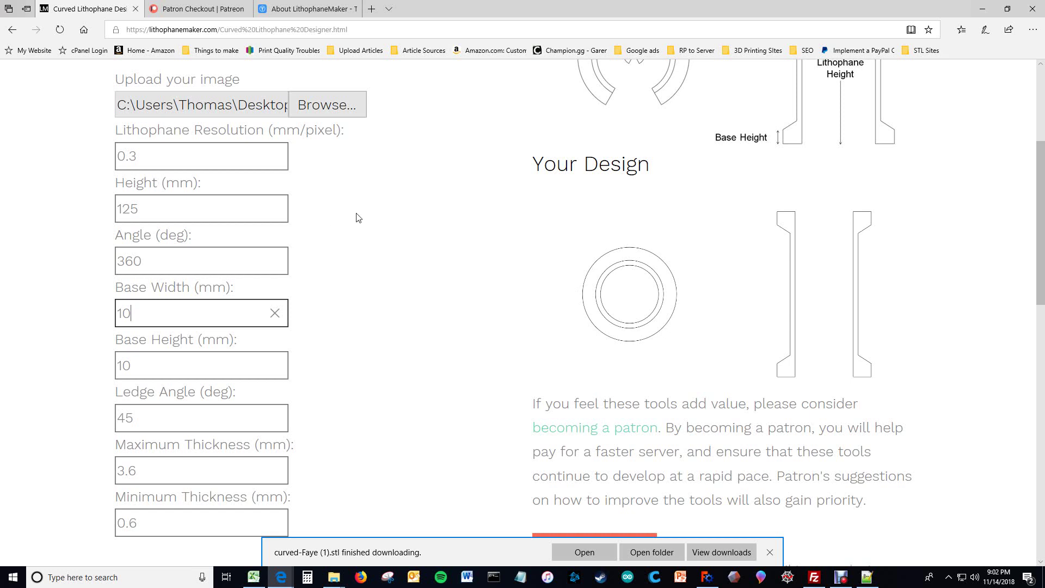
click(379, 218)
scroll(380, 217, up, 2)
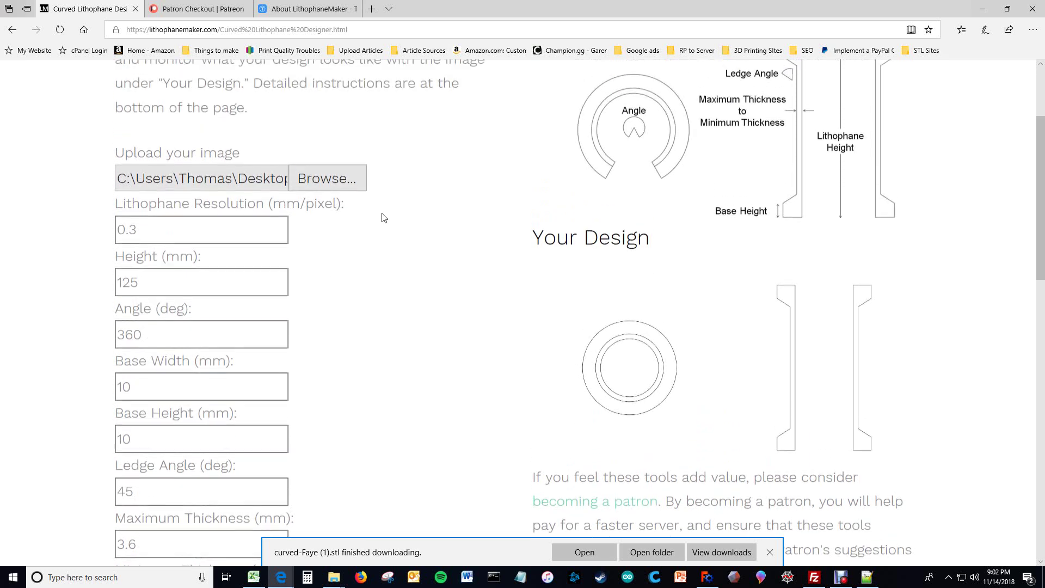
click(171, 238)
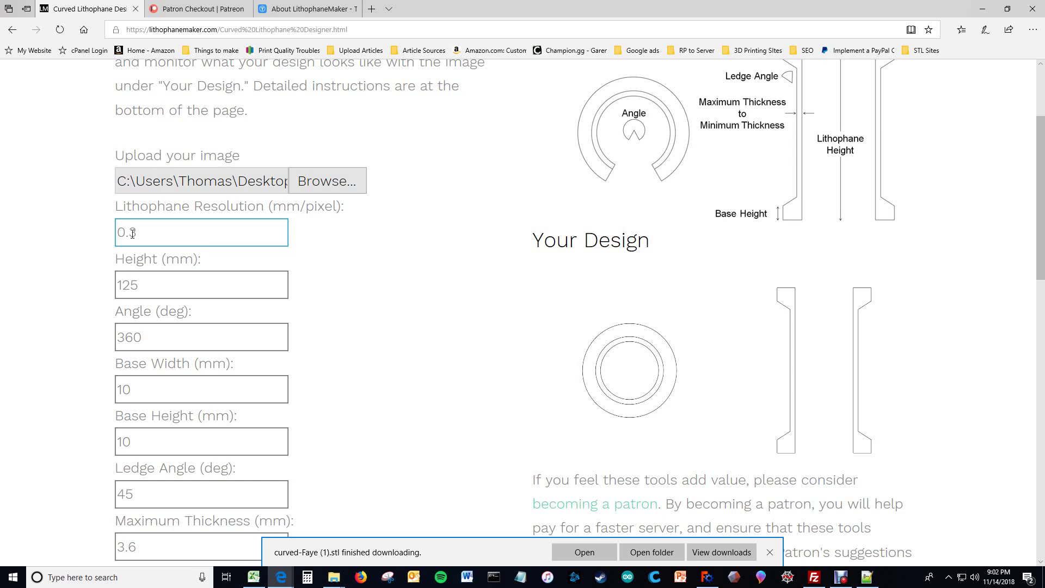
click(624, 421)
click(378, 359)
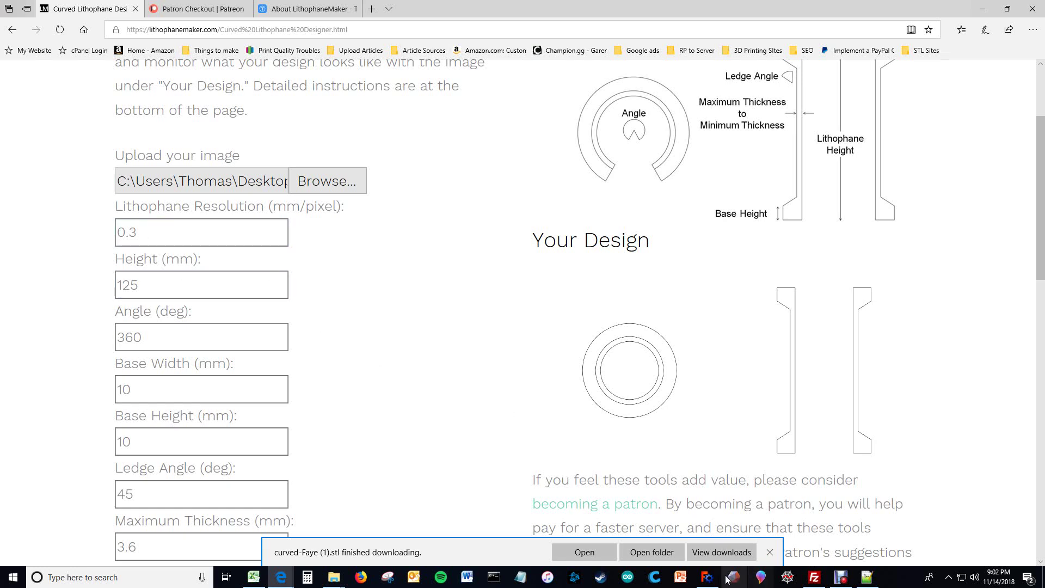
Show the curved-Faye mesh in FreeCAD with flat-line shading.
click(706, 577)
middle_drag(761, 129, 625, 207)
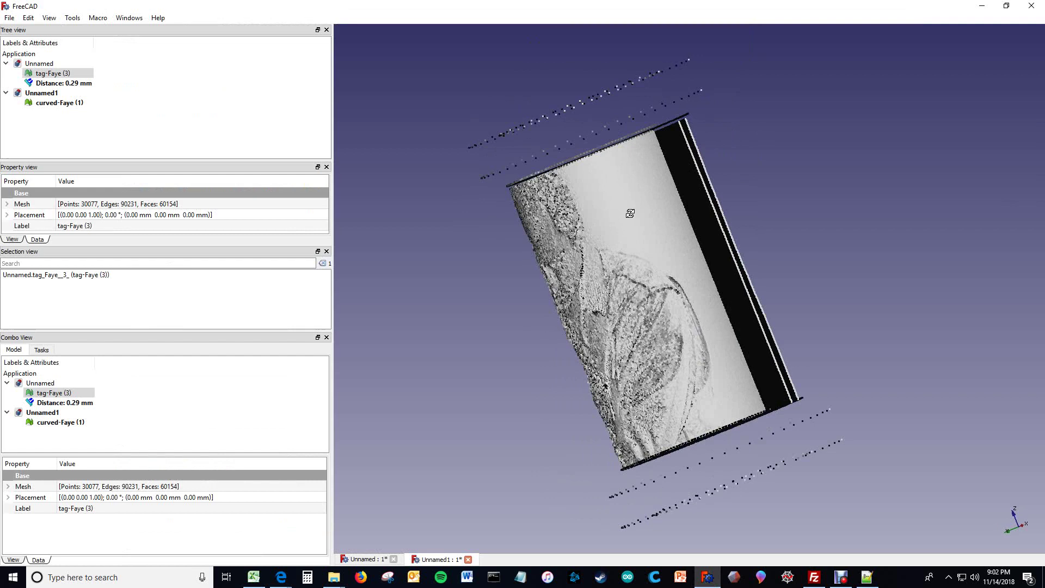
scroll(622, 218, up, 5)
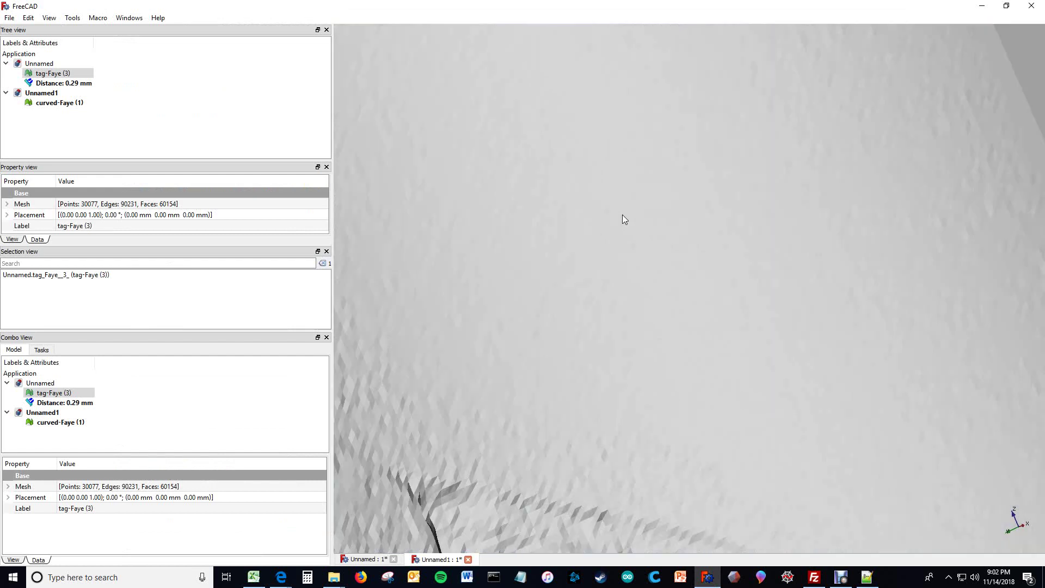
click(49, 18)
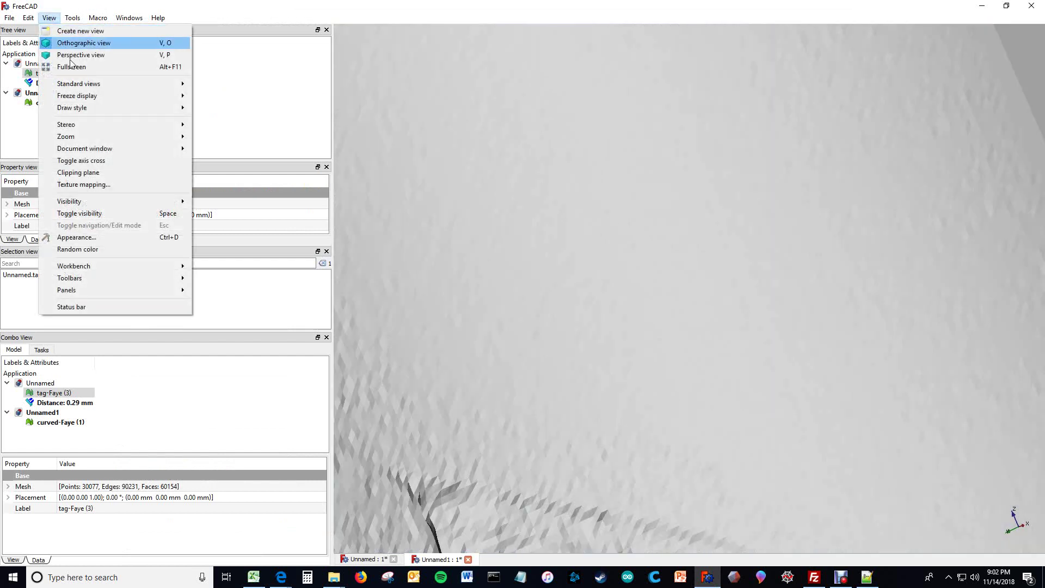
mouse_move(88, 109)
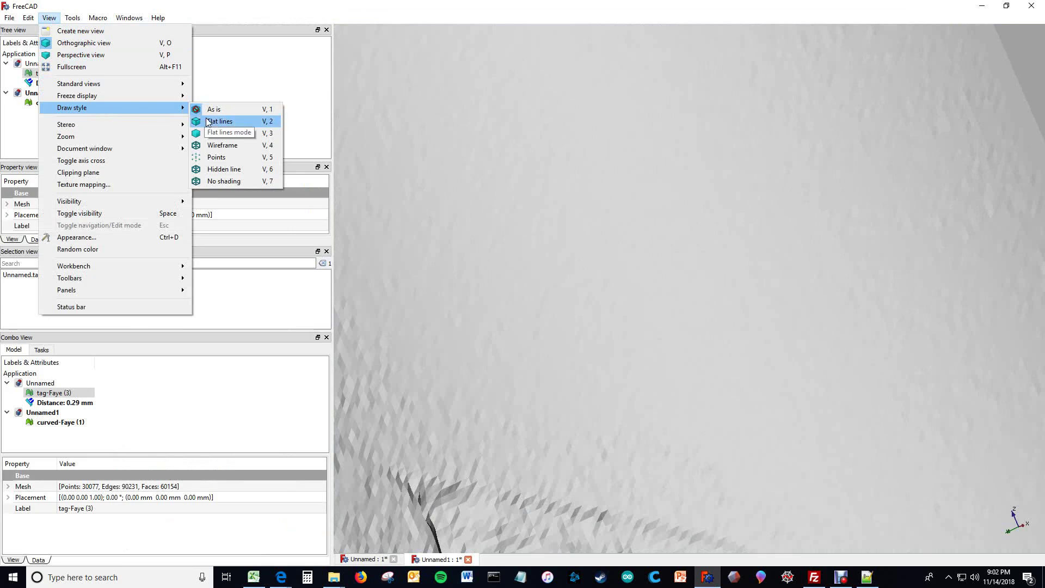
click(237, 122)
Measure a triangle edge on the curved-Faye mesh, getting 0.33 mm.
middle_drag(702, 230, 651, 230)
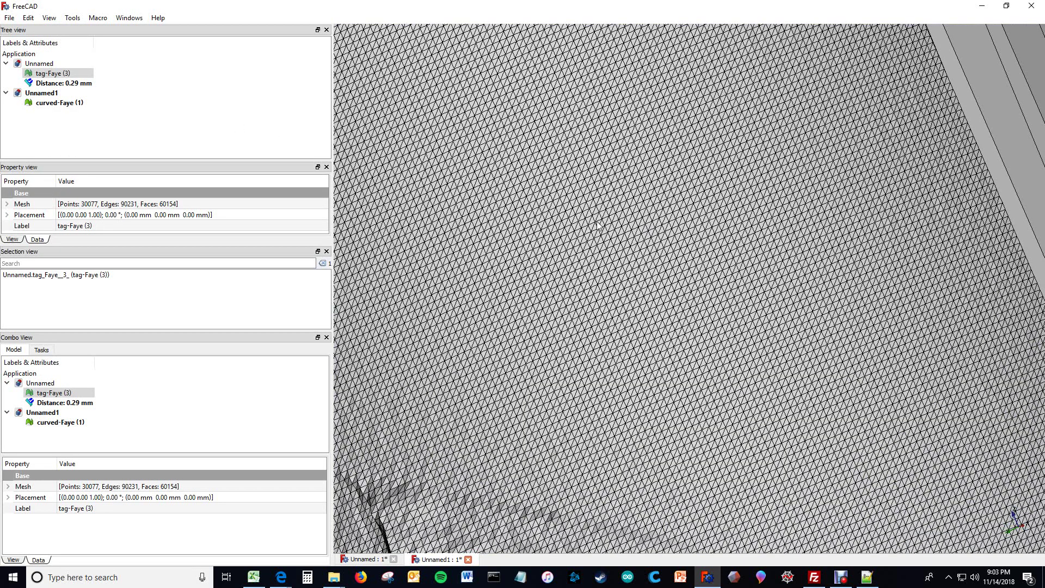
scroll(565, 223, up, 5)
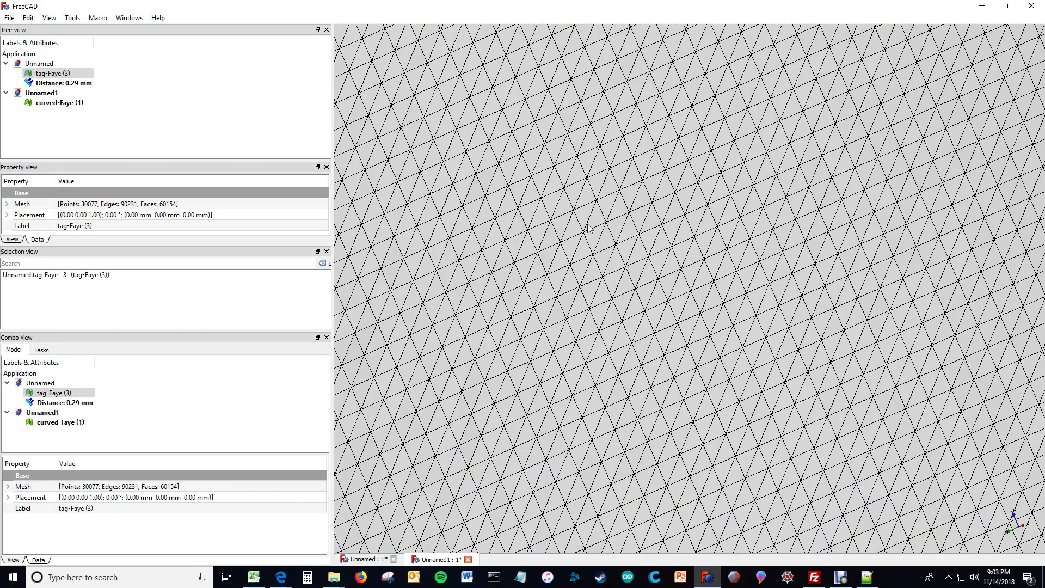
click(48, 17)
mouse_move(72, 17)
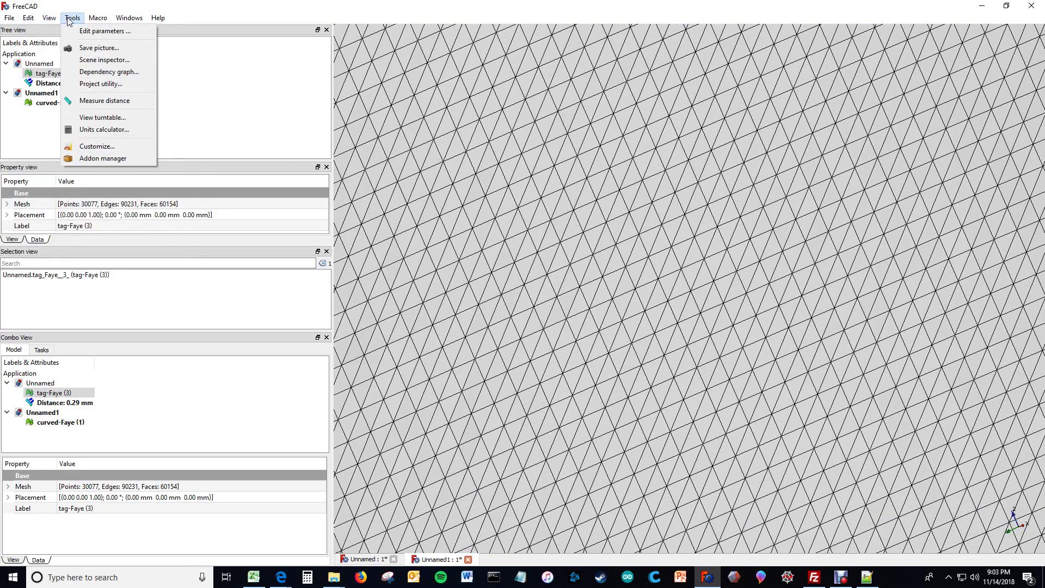
click(100, 101)
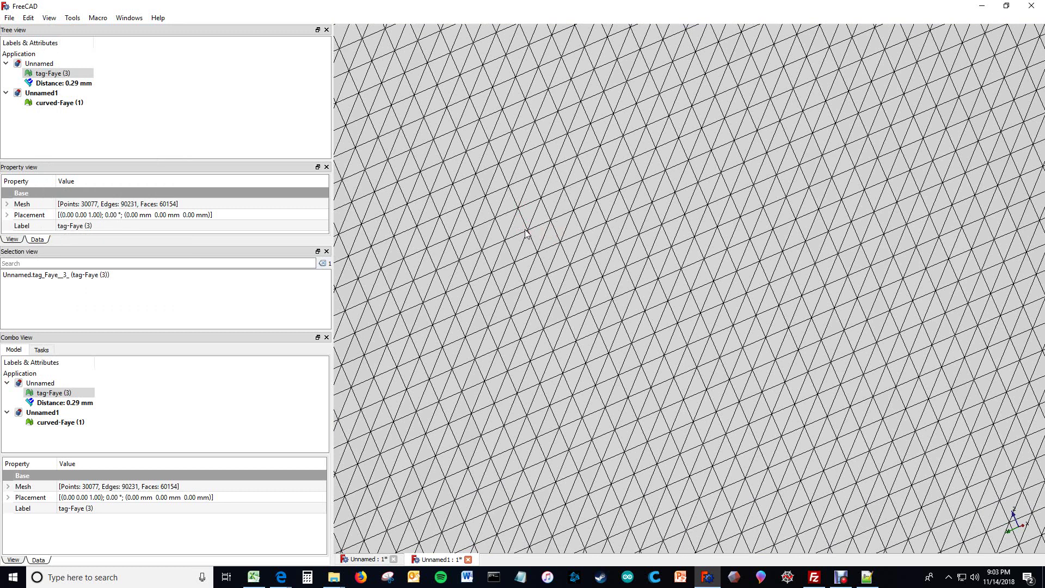
click(72, 18)
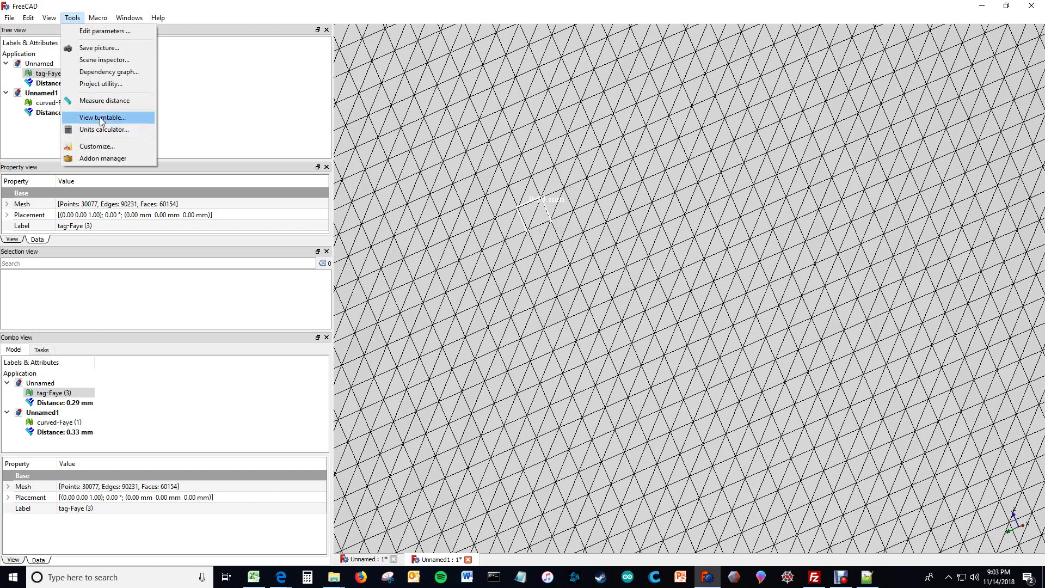
click(439, 5)
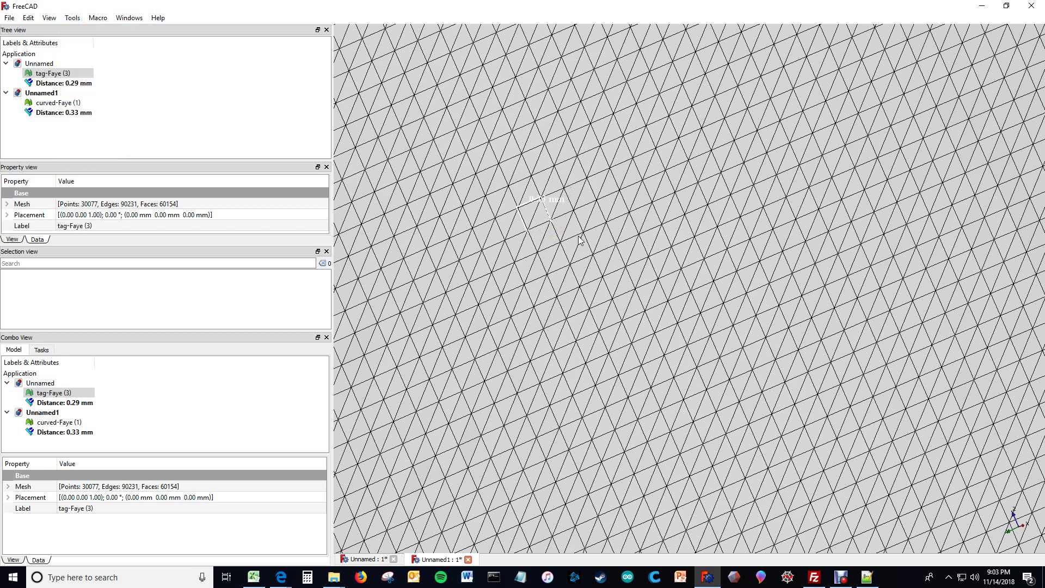
scroll(524, 240, up, 3)
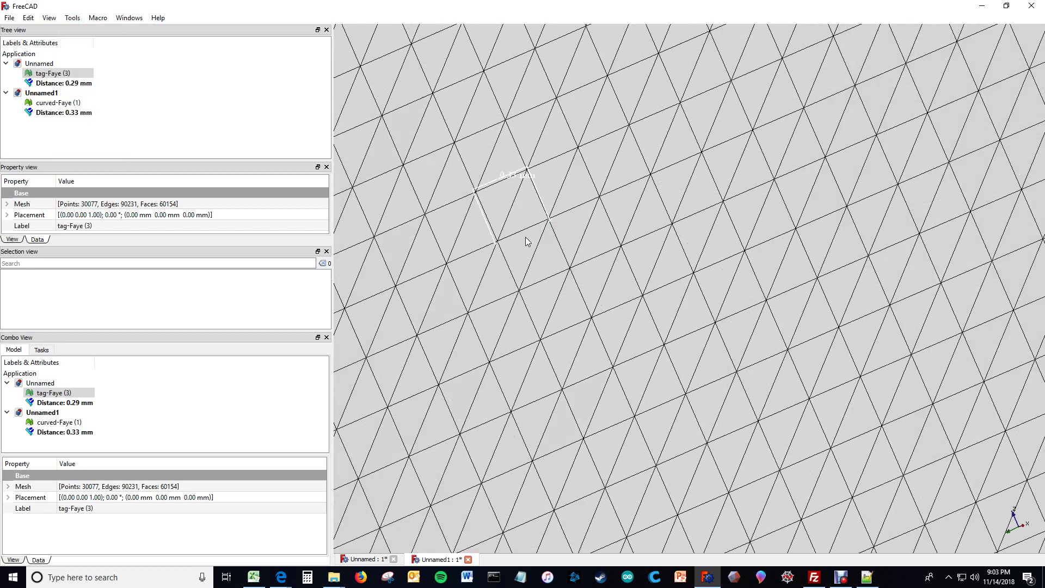
scroll(517, 233, up, 2)
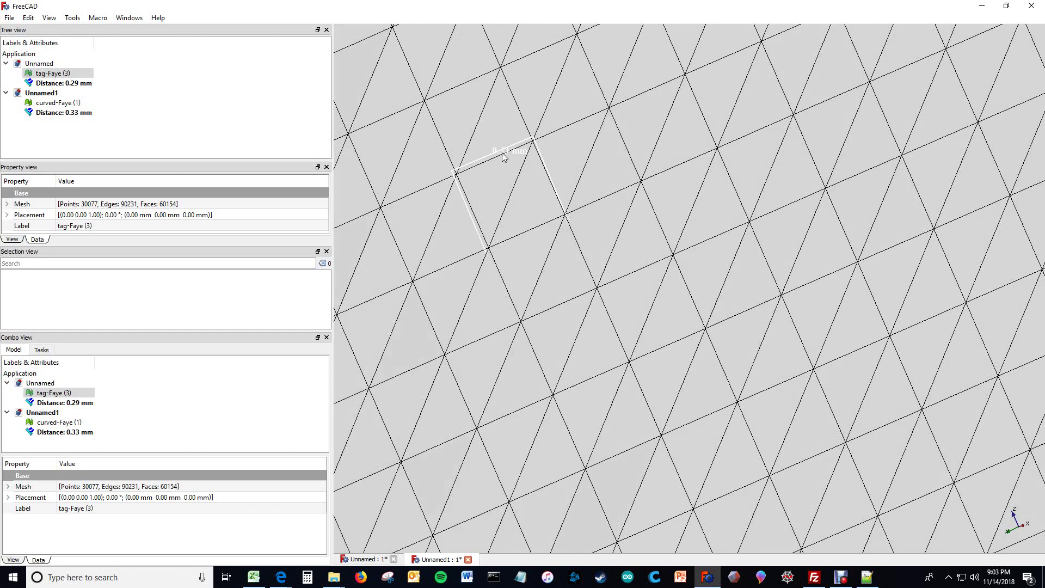
scroll(515, 241, down, 4)
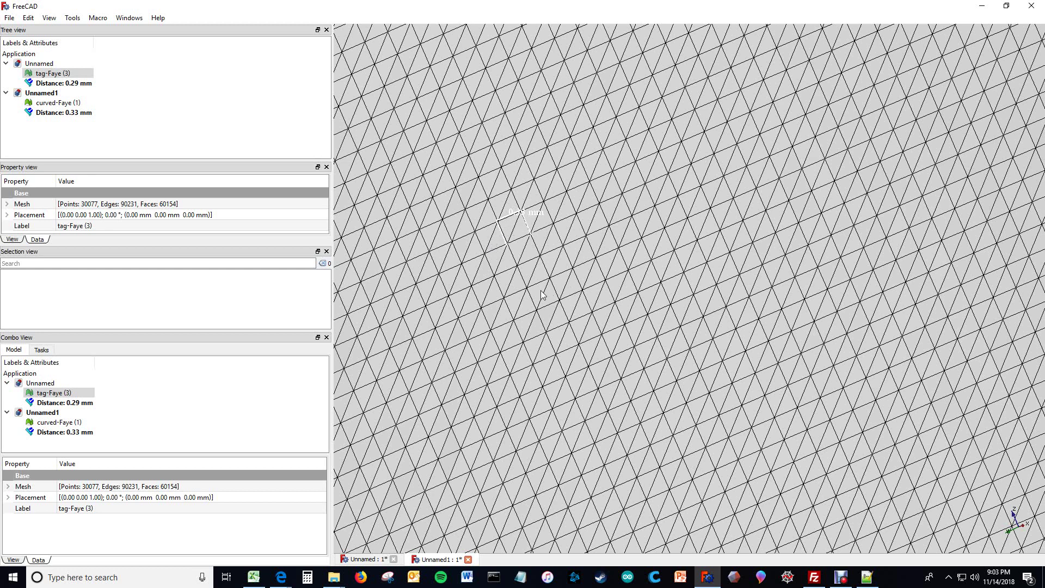
Change Lithophane Resolution to 0.1 mm/pixel, raising estimates to 303 s and 129.13 MB.
mouse_move(281, 577)
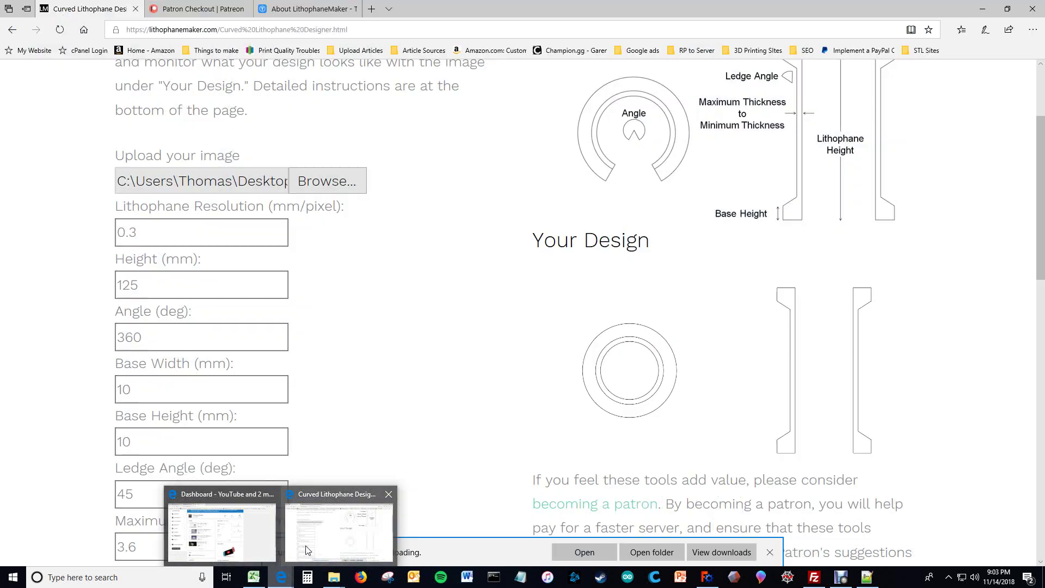
click(308, 550)
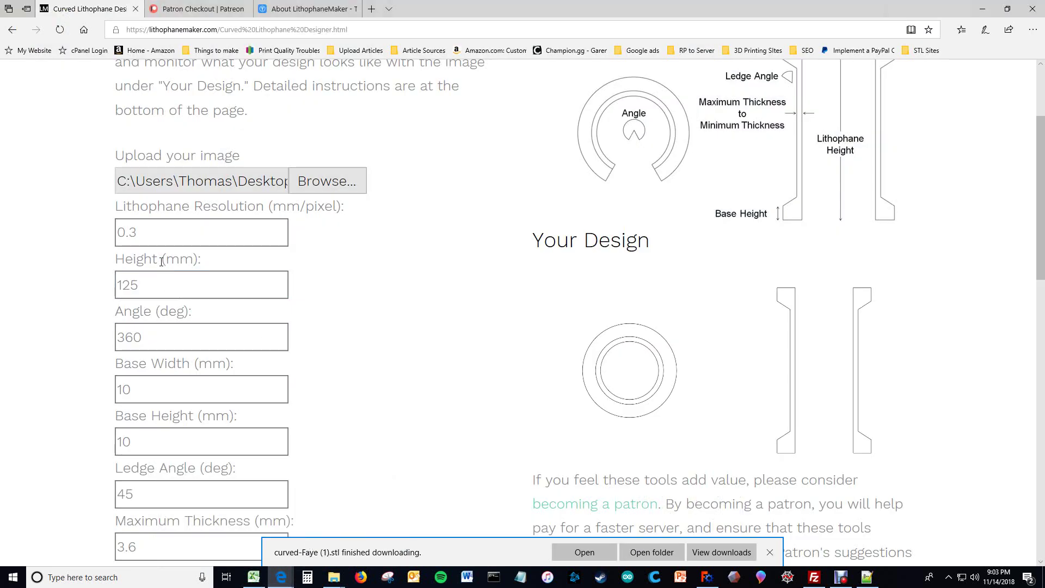
click(136, 232)
drag(136, 232, 132, 231)
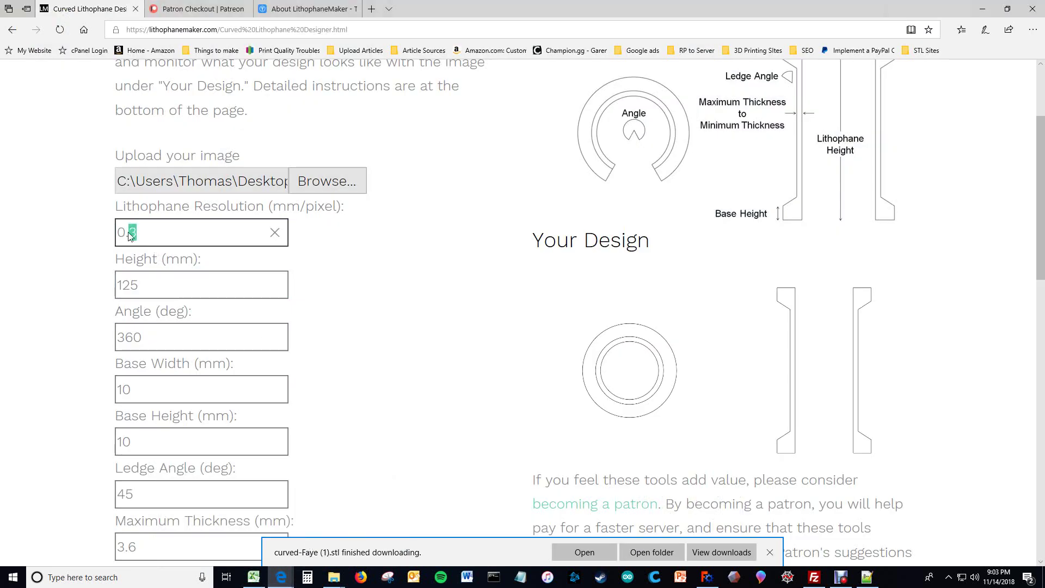
text(1)
click(152, 282)
click(479, 283)
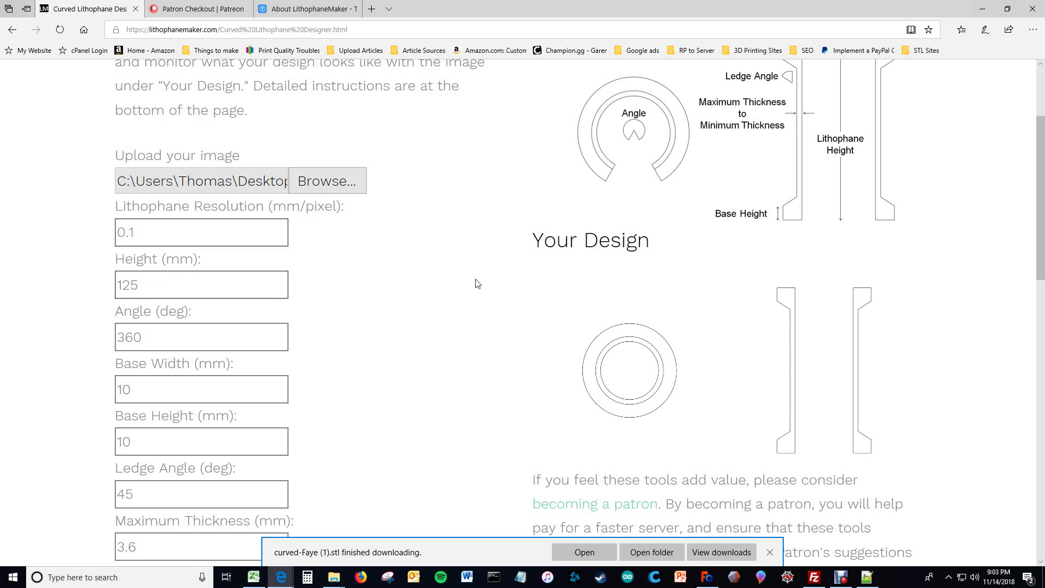
scroll(452, 271, down, 4)
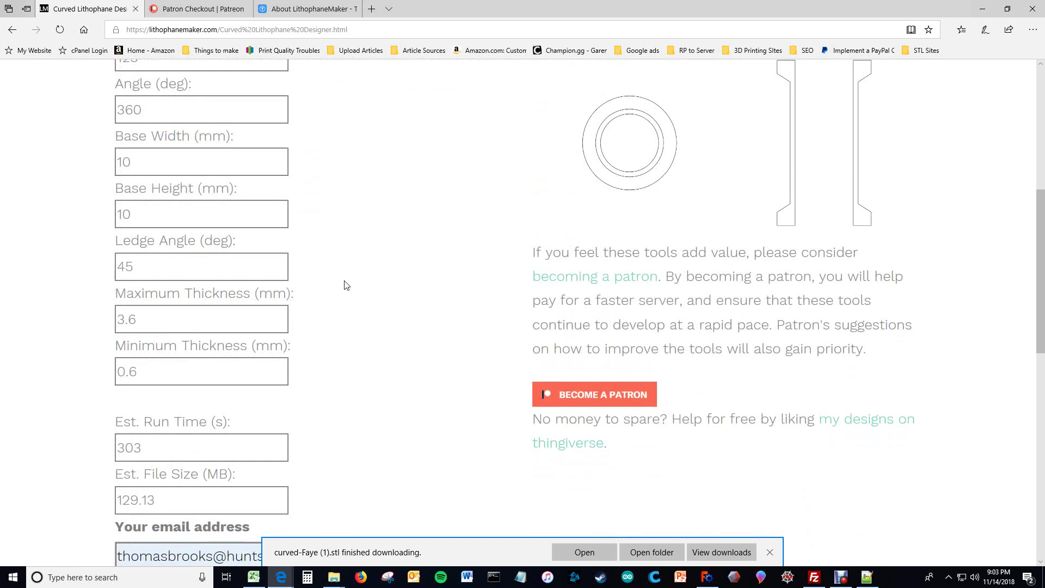
scroll(344, 285, up, 5)
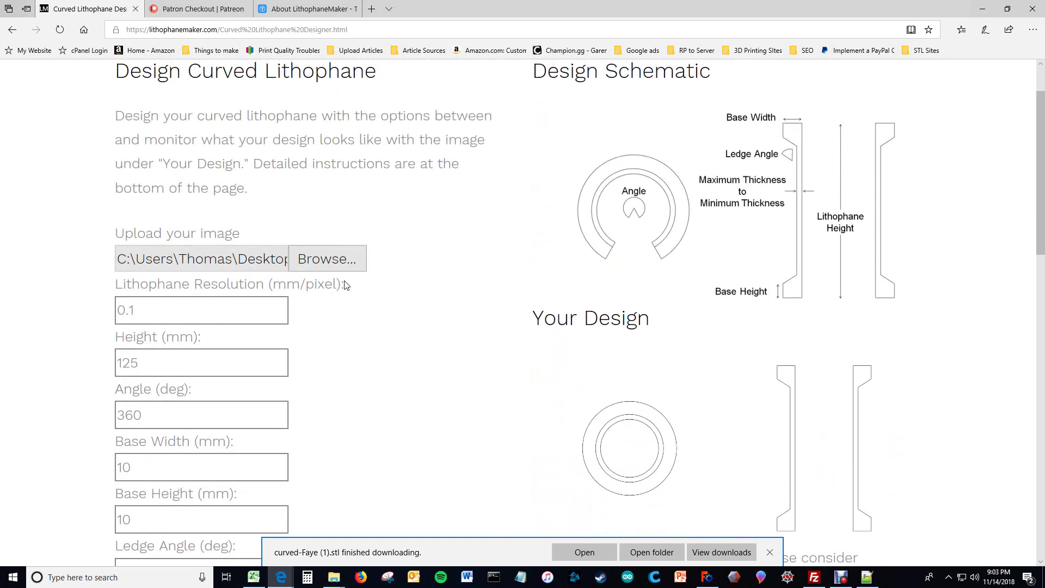
scroll(344, 285, down, 5)
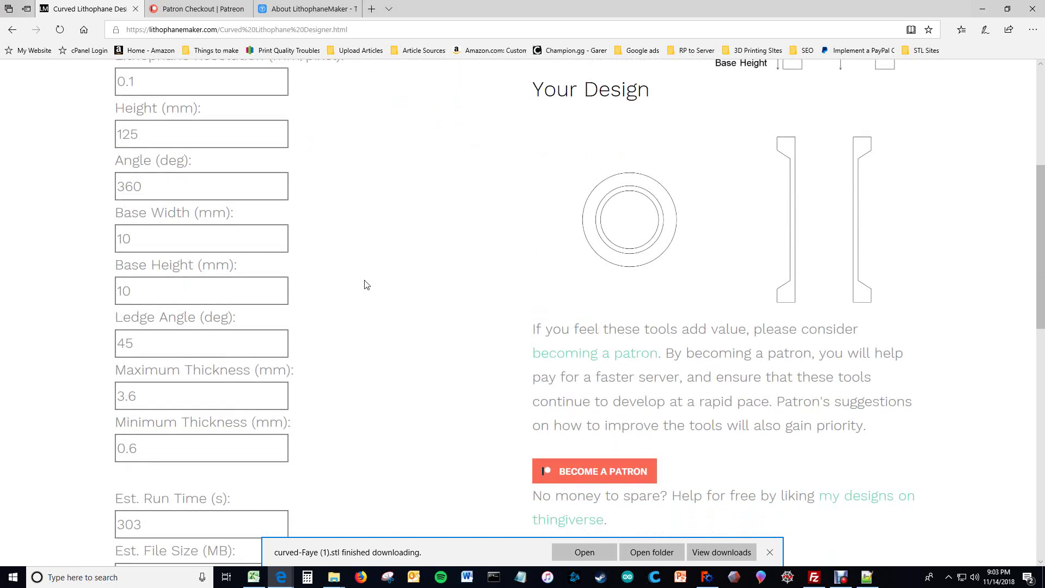
scroll(364, 285, up, 3)
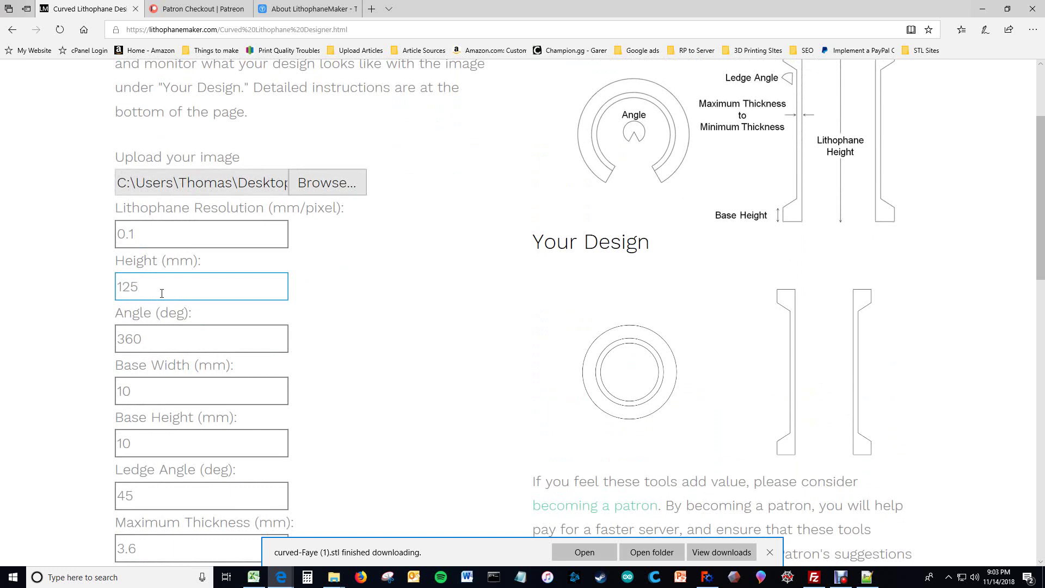
drag(162, 294, 81, 289)
text(100)
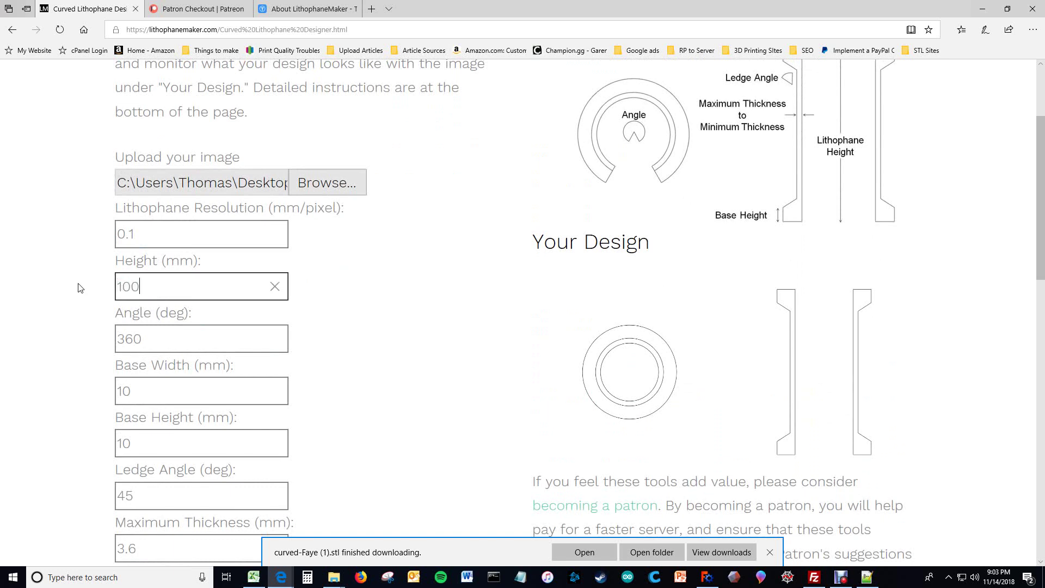
click(158, 338)
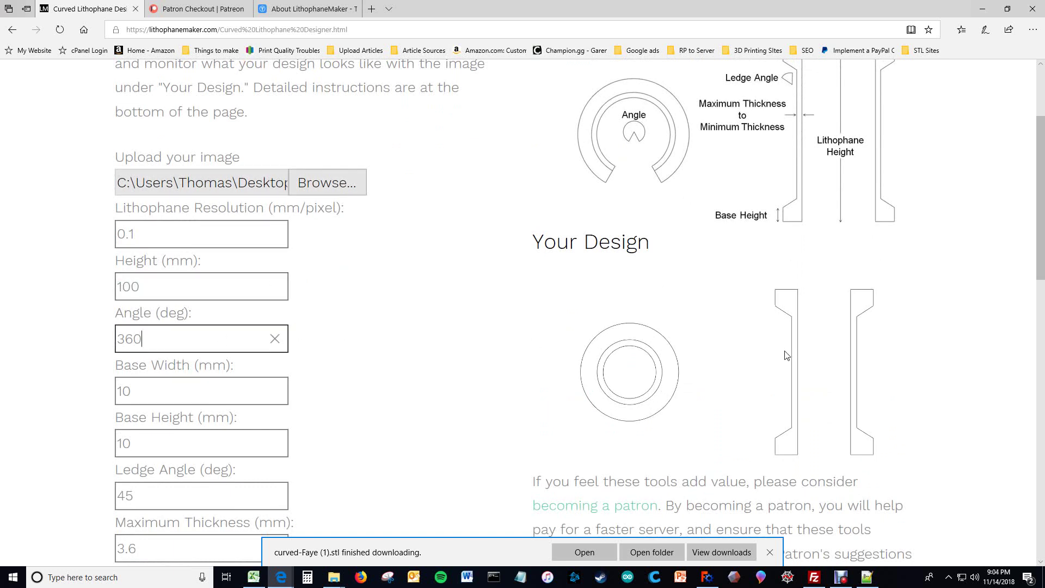
double_click(149, 276)
key(BackSpace)
text(125)
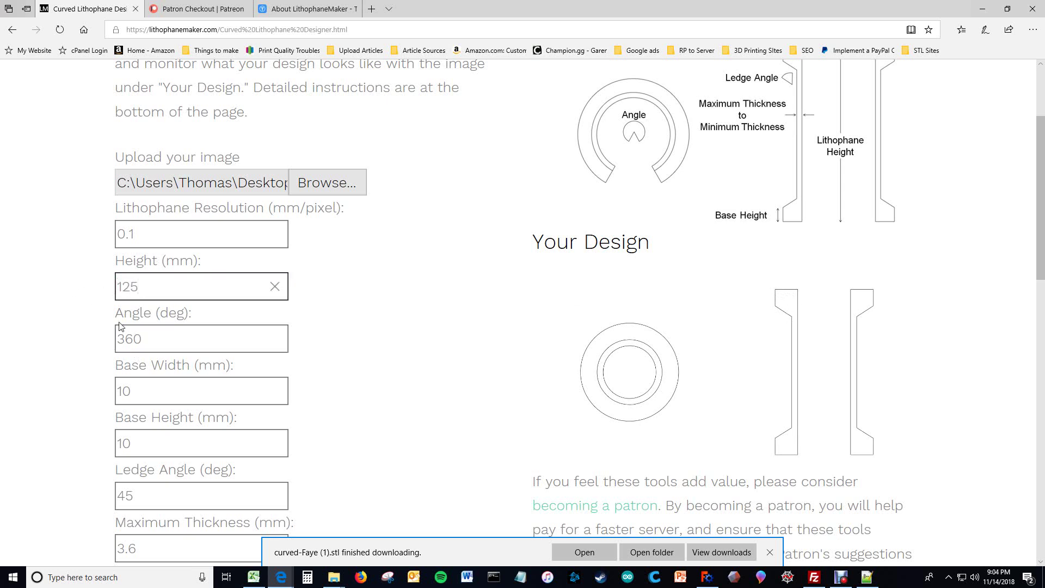
click(179, 334)
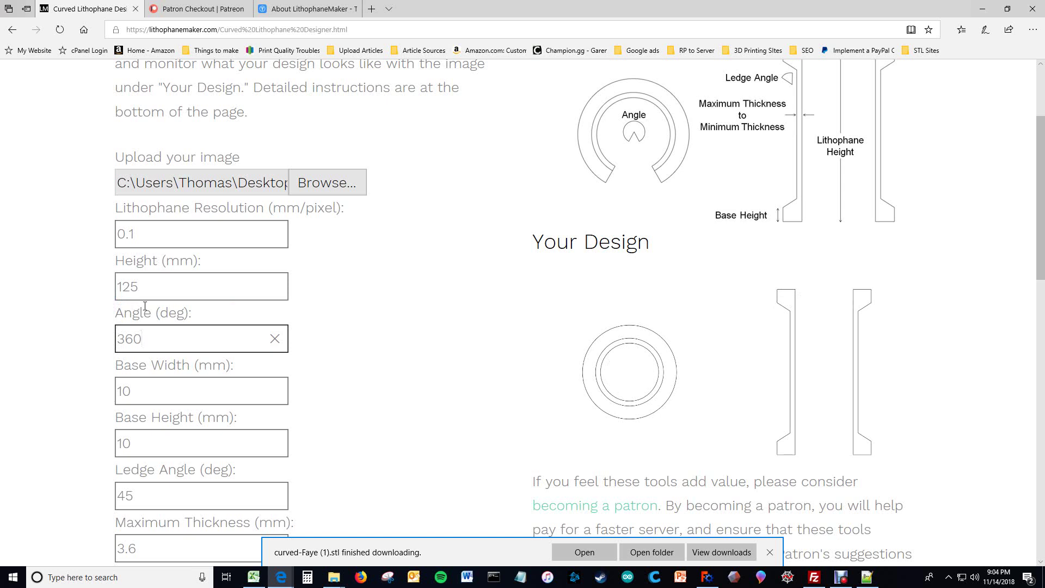
Try a 20 by 20 mm base by setting Base Width and Base Height to 20.
drag(177, 329, 113, 340)
click(152, 390)
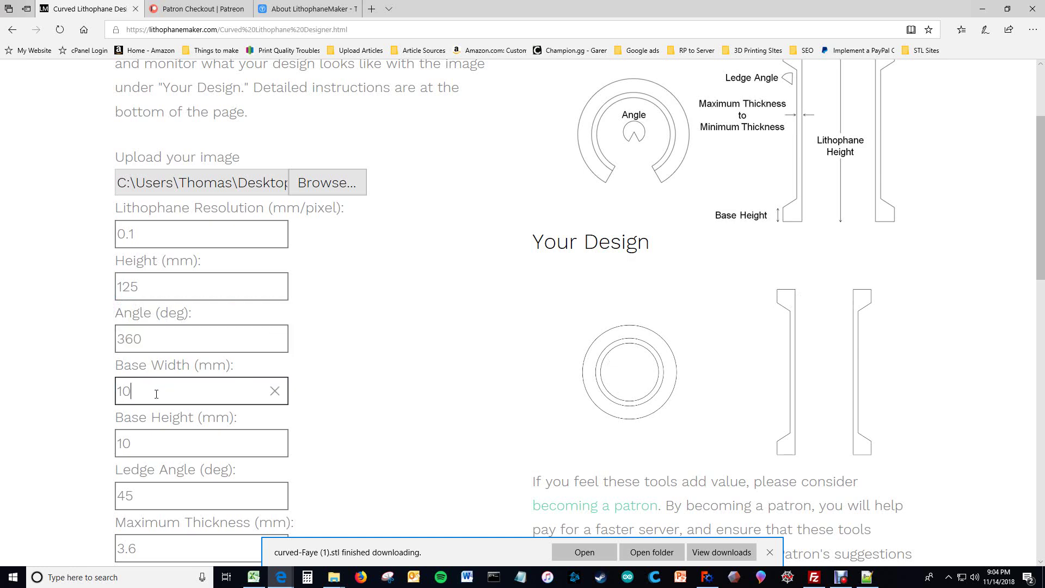
click(332, 338)
scroll(392, 301, down, 1)
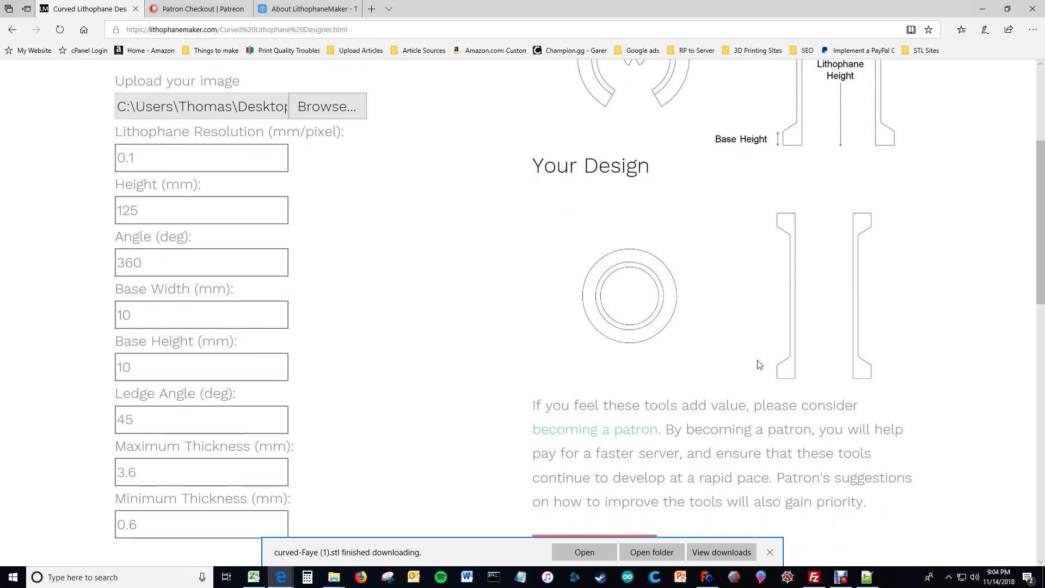
scroll(757, 362, up, 2)
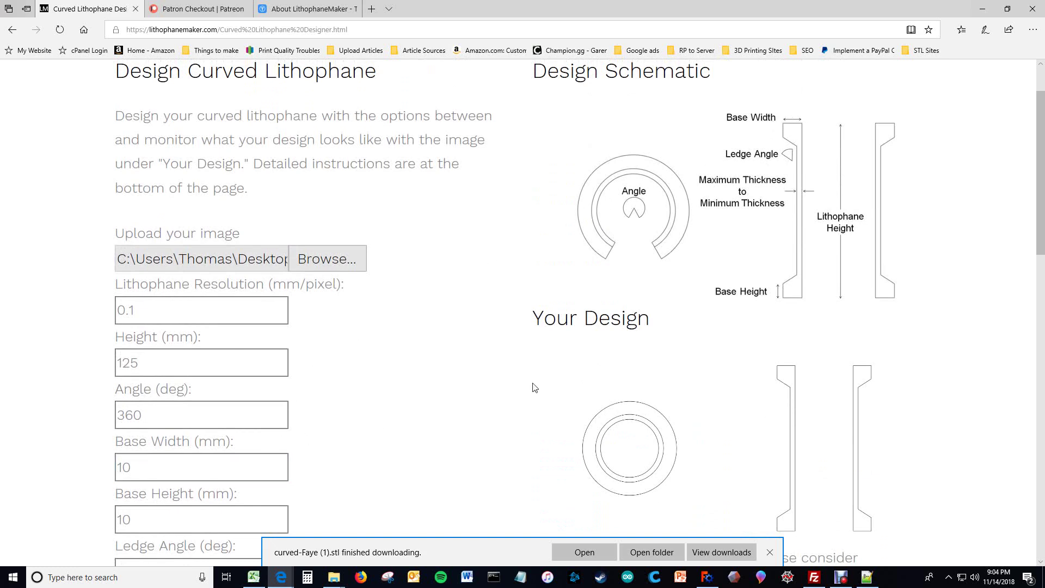
scroll(523, 376, down, 2)
double_click(167, 316)
text(20)
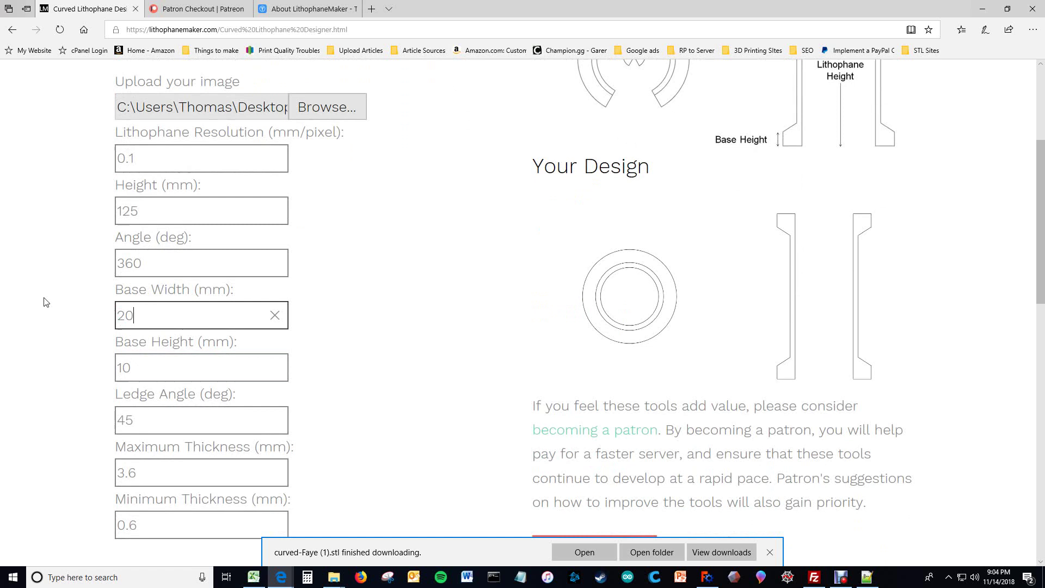
click(148, 364)
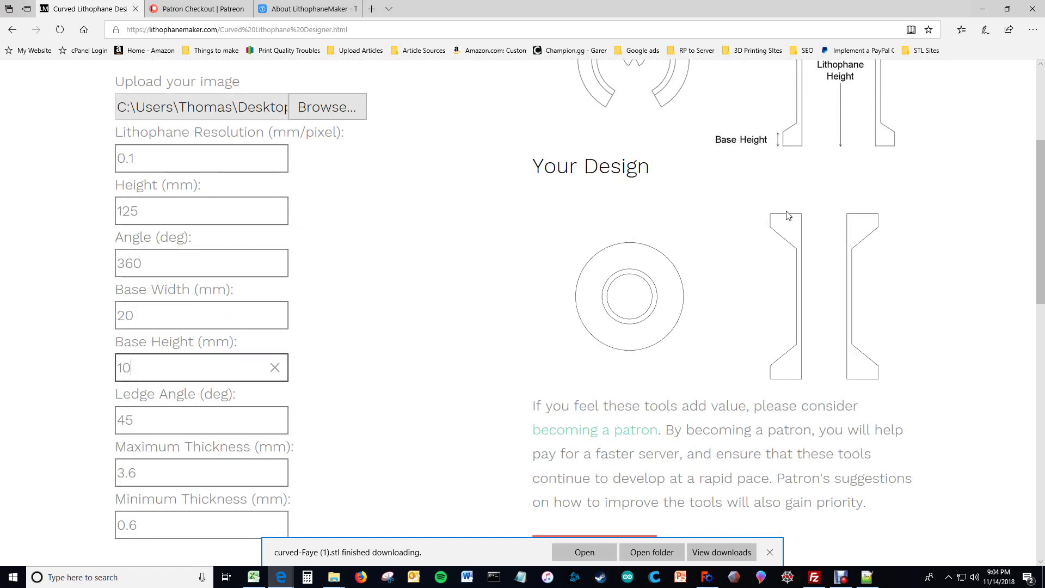
drag(159, 361, 63, 361)
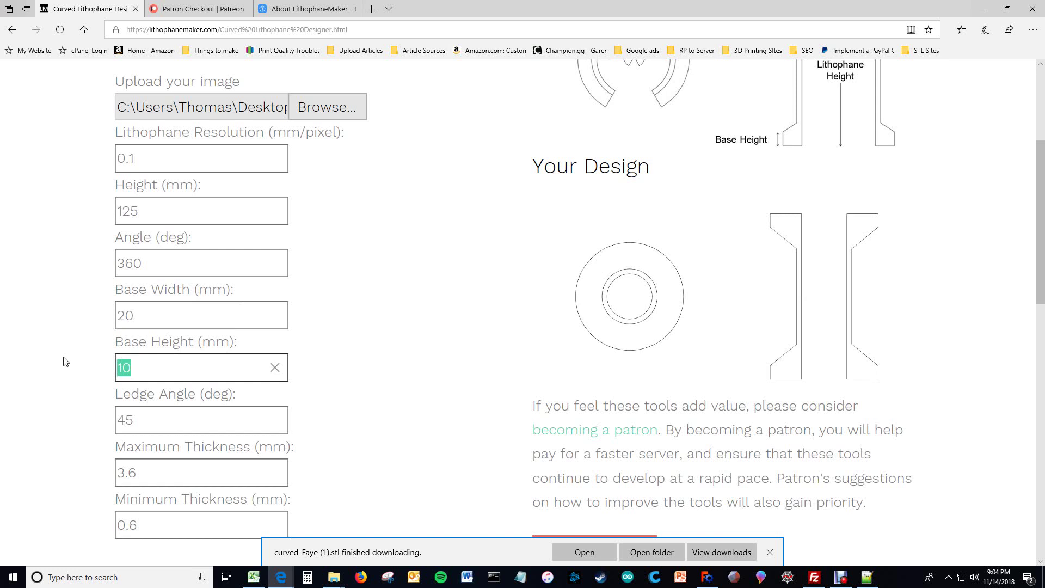
text(20)
click(152, 425)
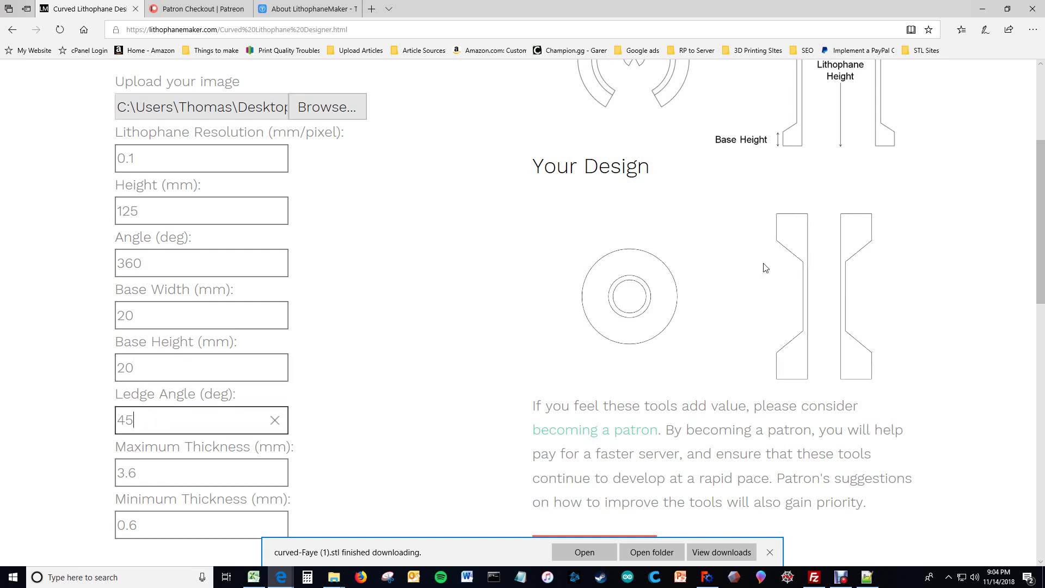
Change the base to 5 mm wide and 5 mm high.
scroll(465, 206, up, 3)
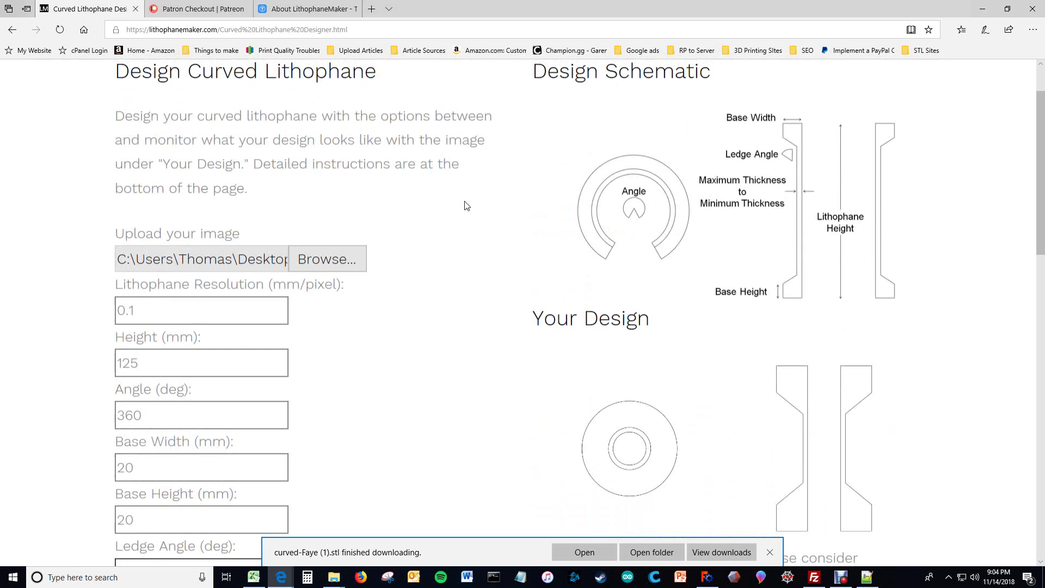
scroll(465, 205, up, 1)
scroll(465, 206, down, 4)
key(shift+Tab)
key(shift+Tab)
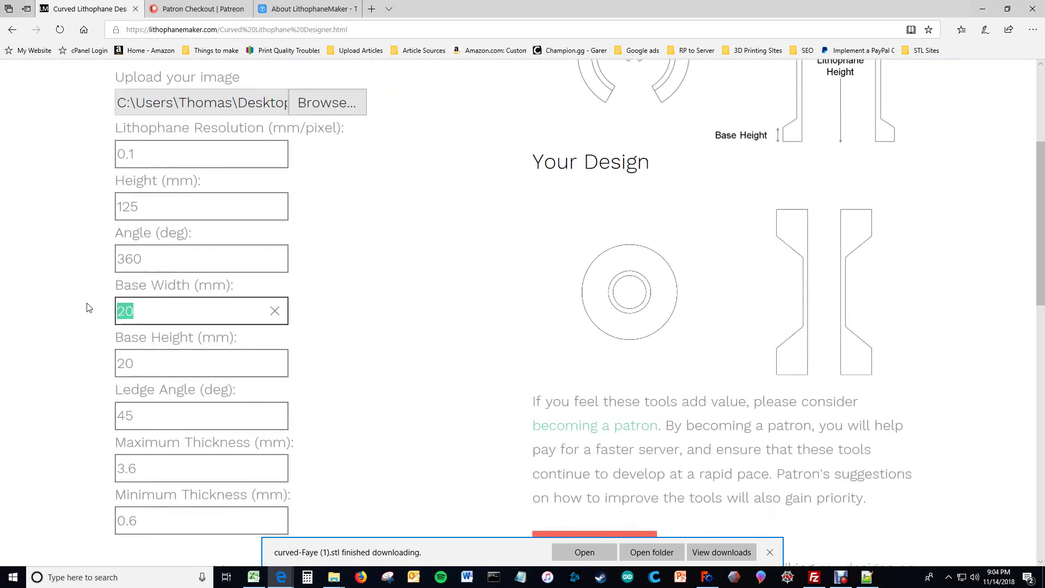
text(5)
key(Tab)
text(5)
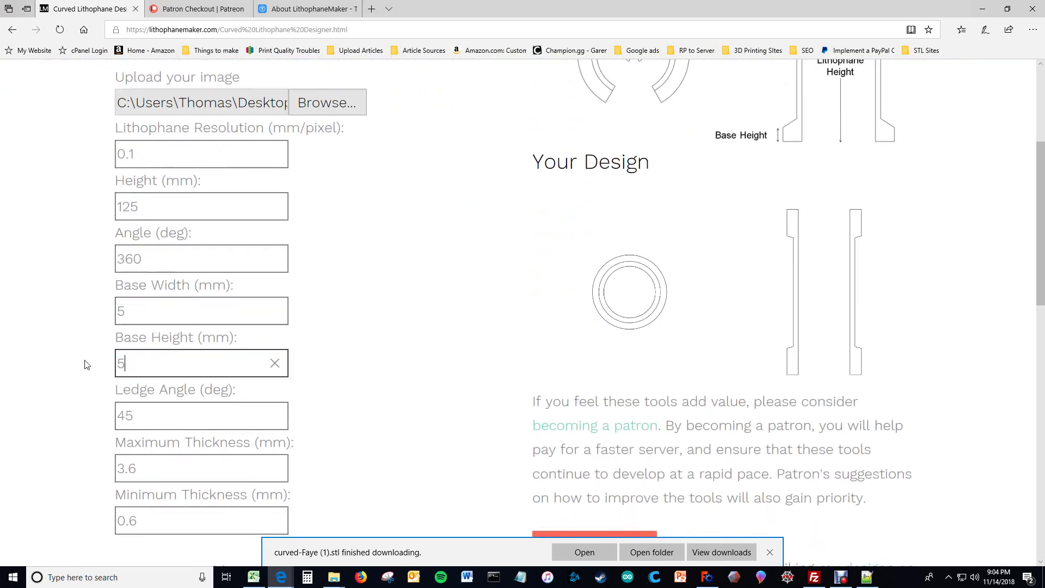
Restore Base Width to 10 mm, keeping Base Height at 5 mm.
click(154, 307)
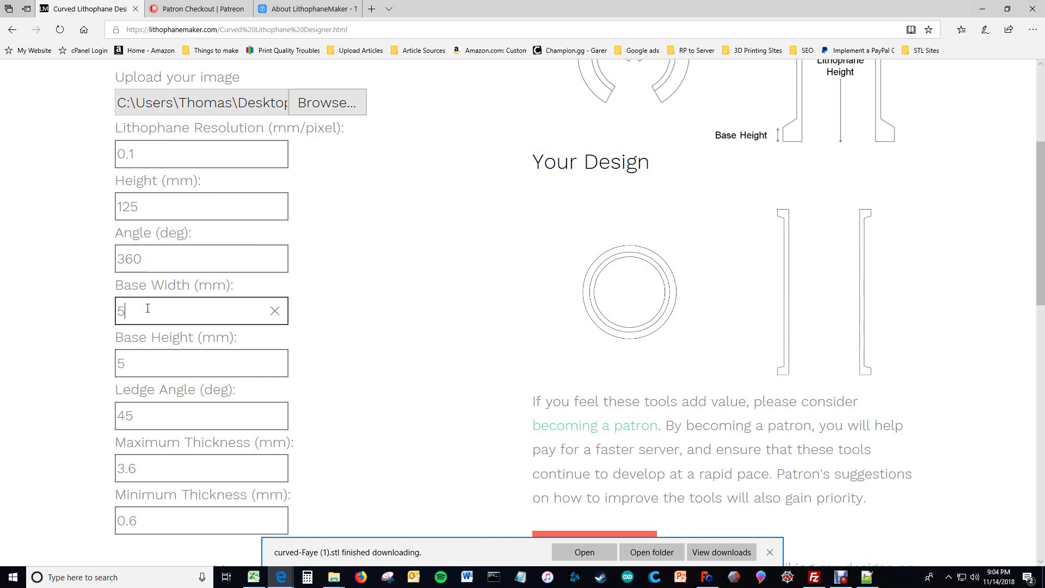
drag(128, 312, 95, 322)
text(10)
click(126, 364)
drag(126, 364, 105, 362)
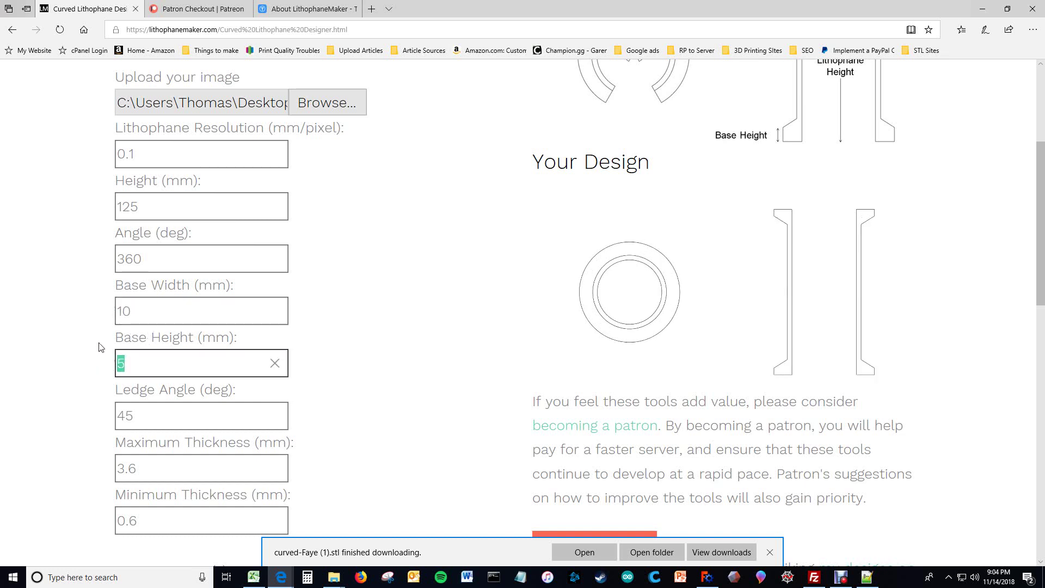
click(155, 311)
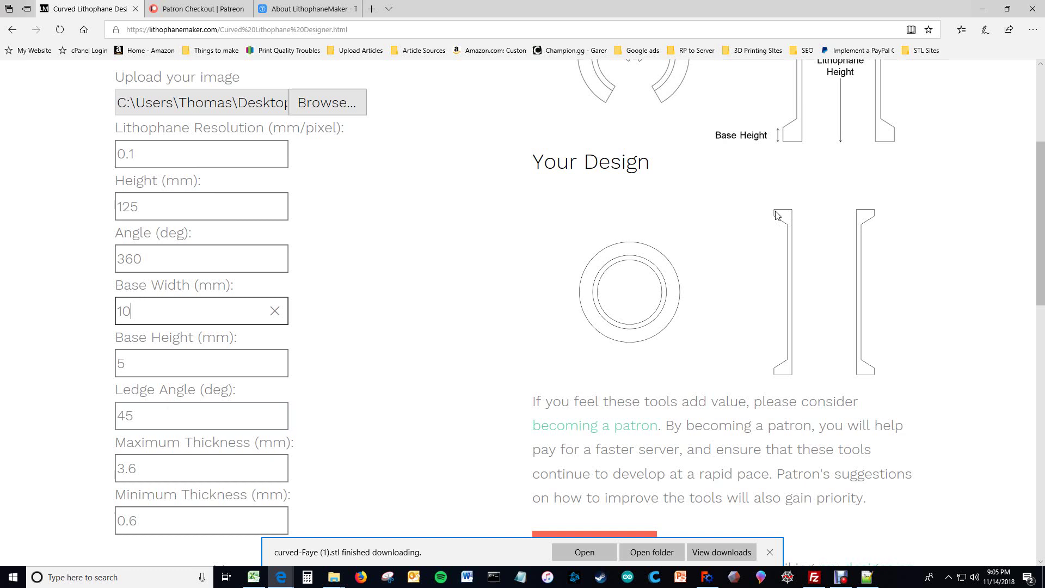
Replace the 45° Ledge Angle with 60°, raising estimated run time to 413 s.
scroll(778, 215, up, 4)
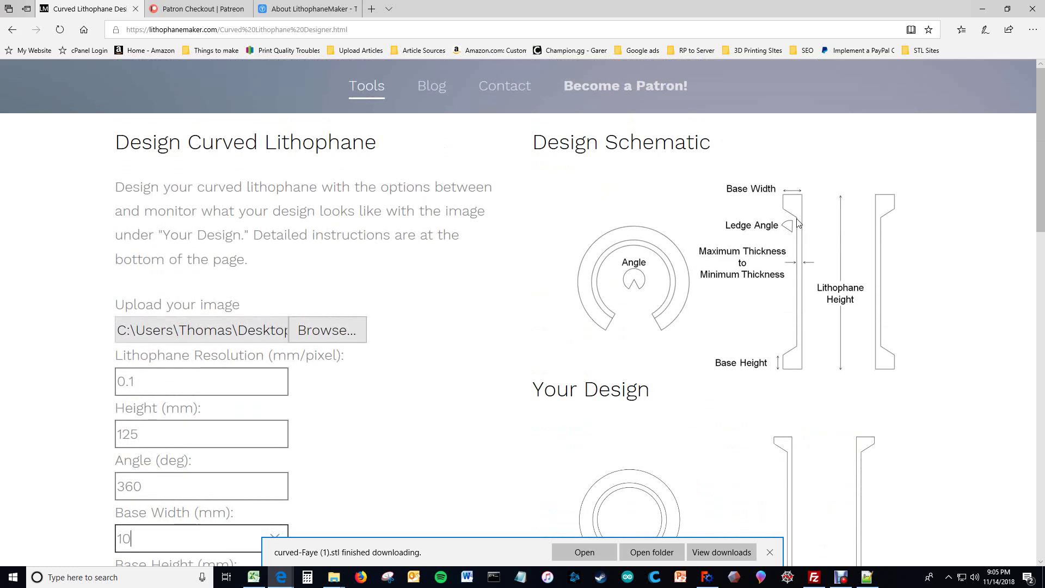
scroll(497, 215, down, 4)
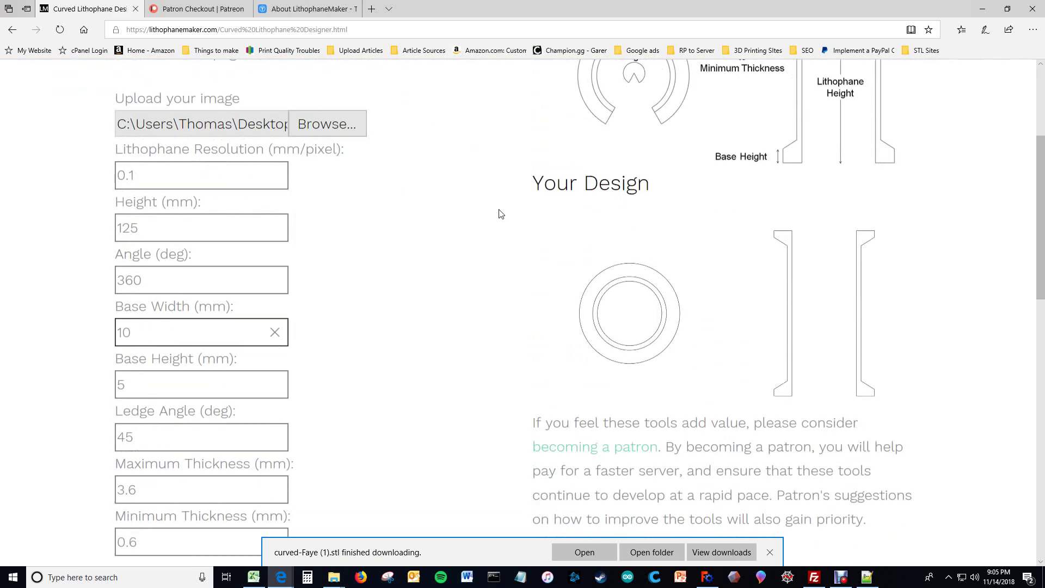
click(145, 418)
drag(146, 418, 82, 424)
text(60)
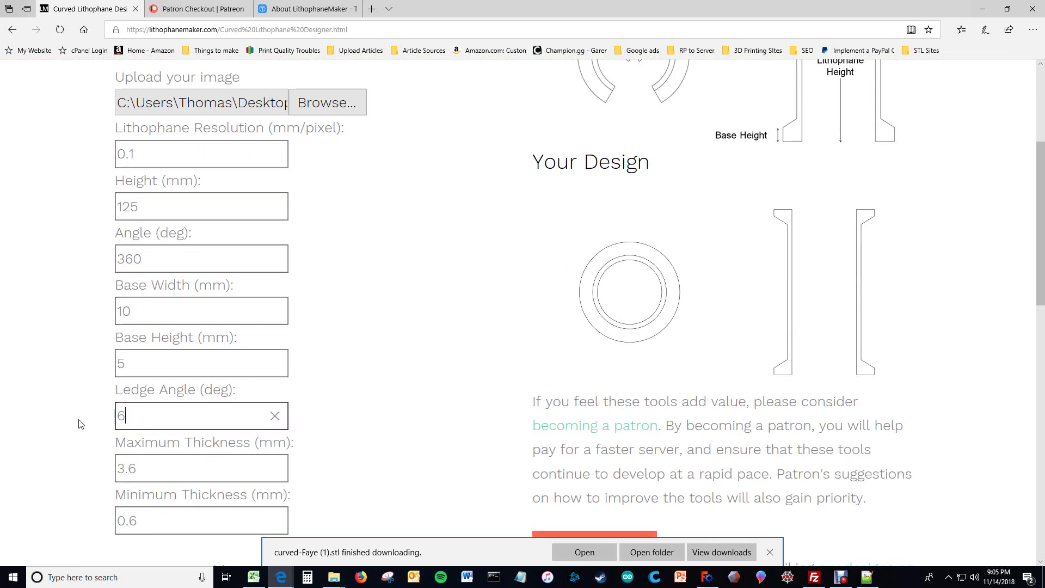
click(151, 460)
click(157, 461)
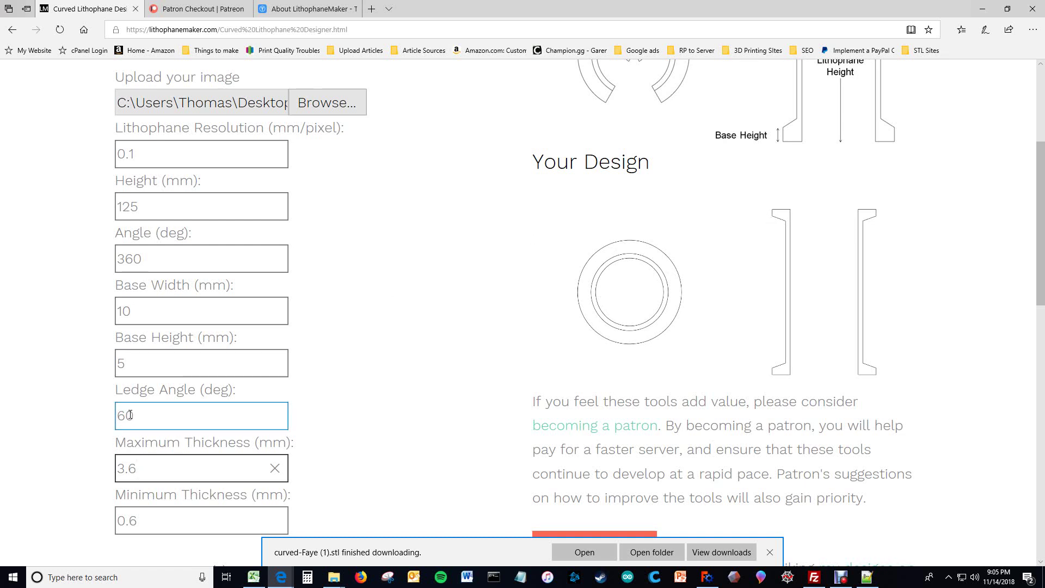
scroll(388, 340, up, 3)
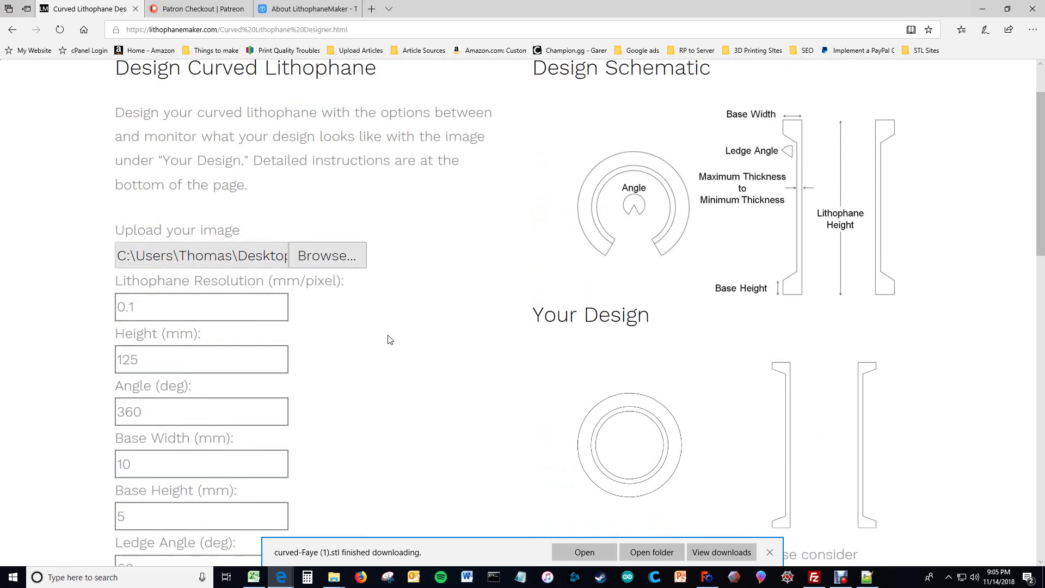
scroll(389, 340, down, 3)
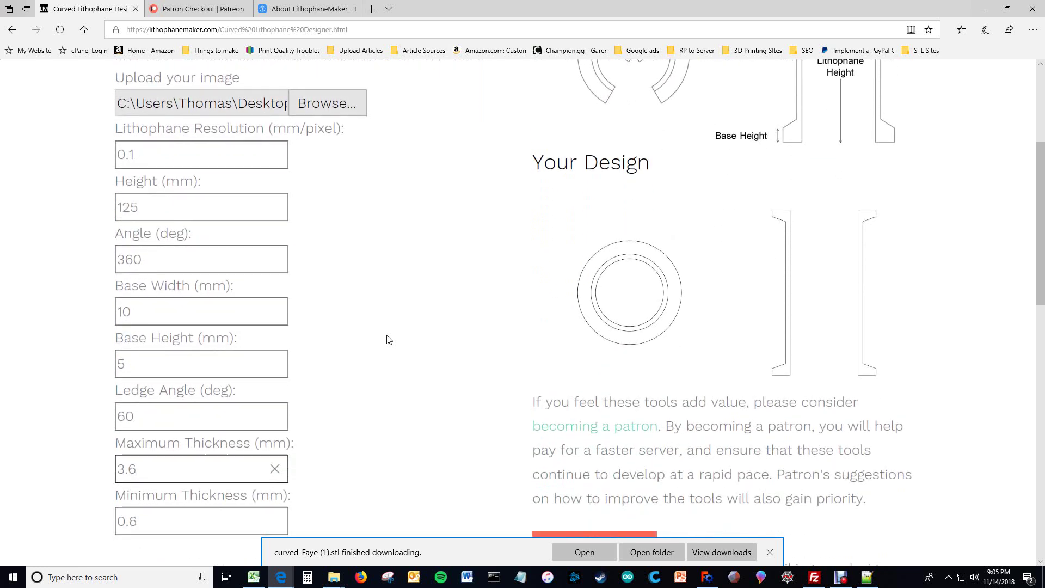
scroll(388, 340, down, 2)
scroll(348, 329, up, 1)
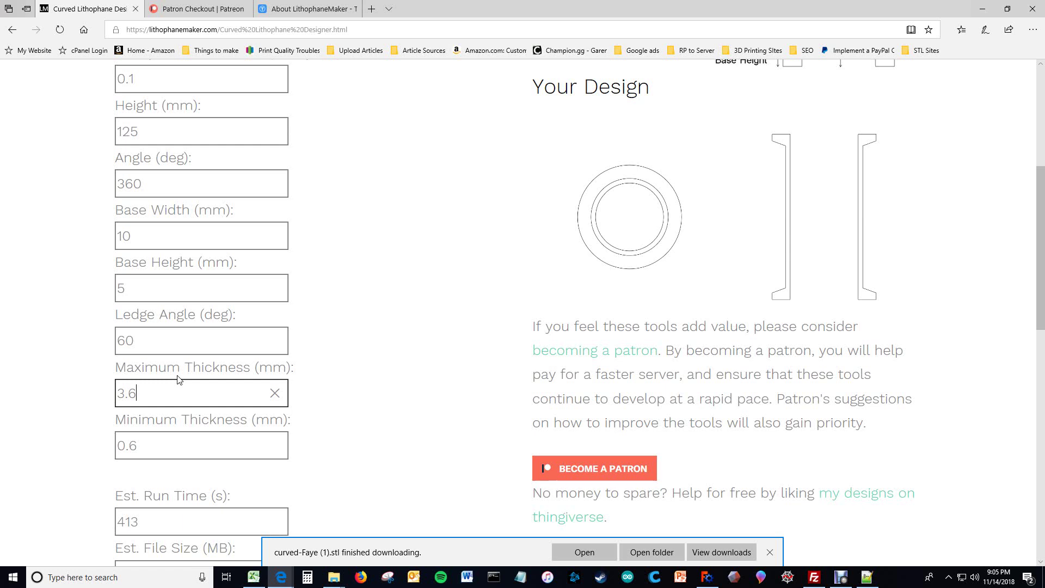
scroll(297, 290, down, 3)
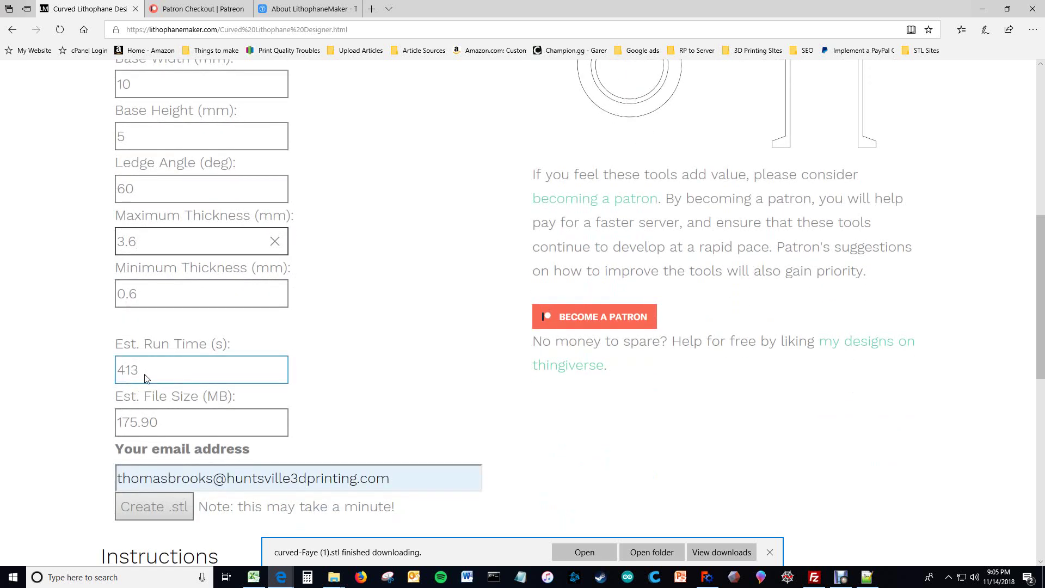
Change the lithophane resolution from 0.1 to 0.3, leaving the height field unchanged.
scroll(289, 375, up, 4)
click(144, 156)
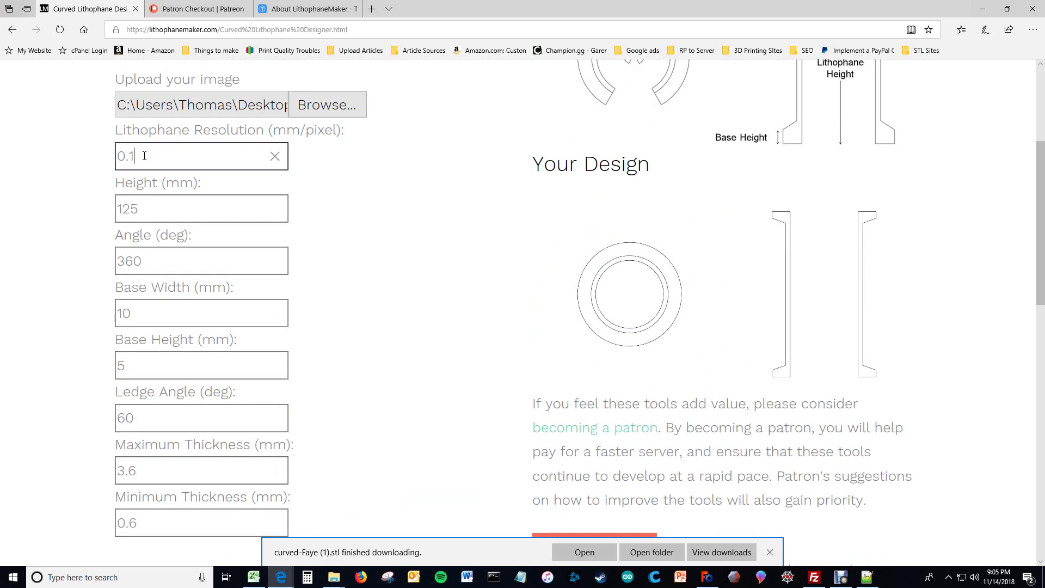
key(BackSpace)
key(BackSpace)
text(3)
click(207, 199)
click(394, 225)
scroll(394, 230, down, 3)
scroll(372, 226, up, 6)
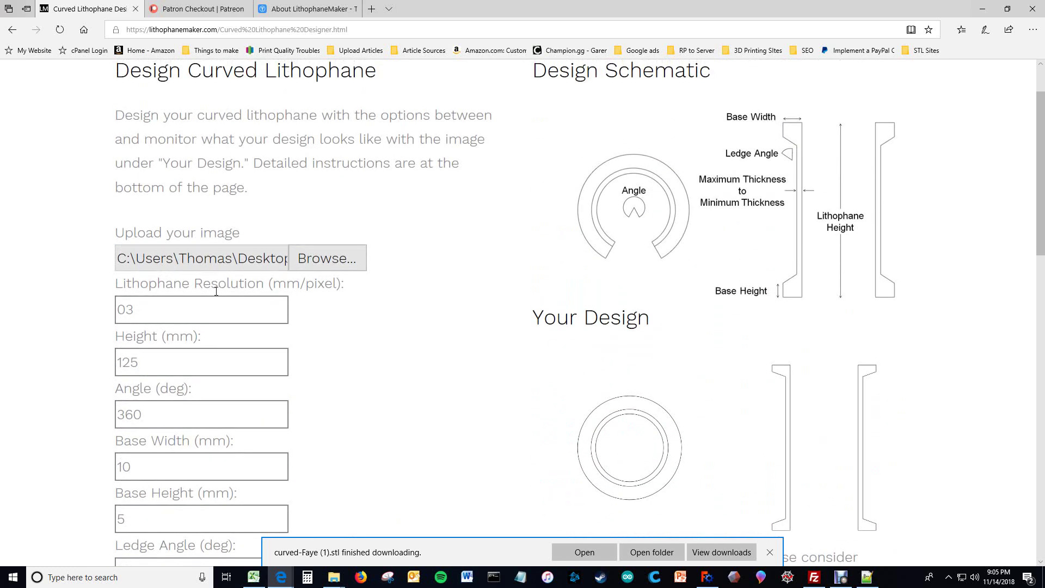
Re-enter 0.3 as the whole resolution value and commit it, updating estimates to 46 s and 19.54 MB.
click(122, 311)
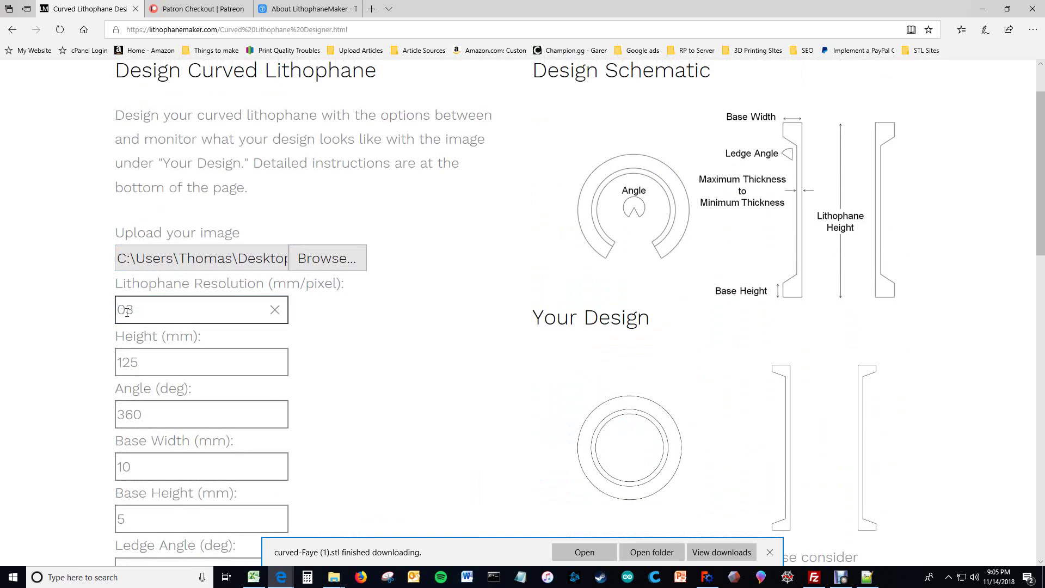
key(ctrl+a)
text(0.3)
key(Tab)
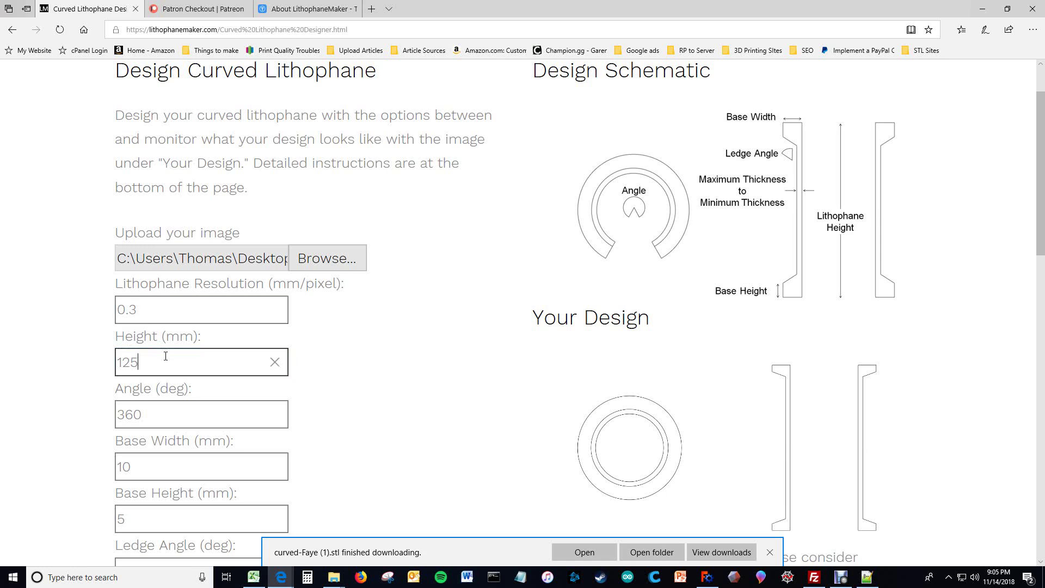
click(383, 355)
scroll(383, 355, down, 7)
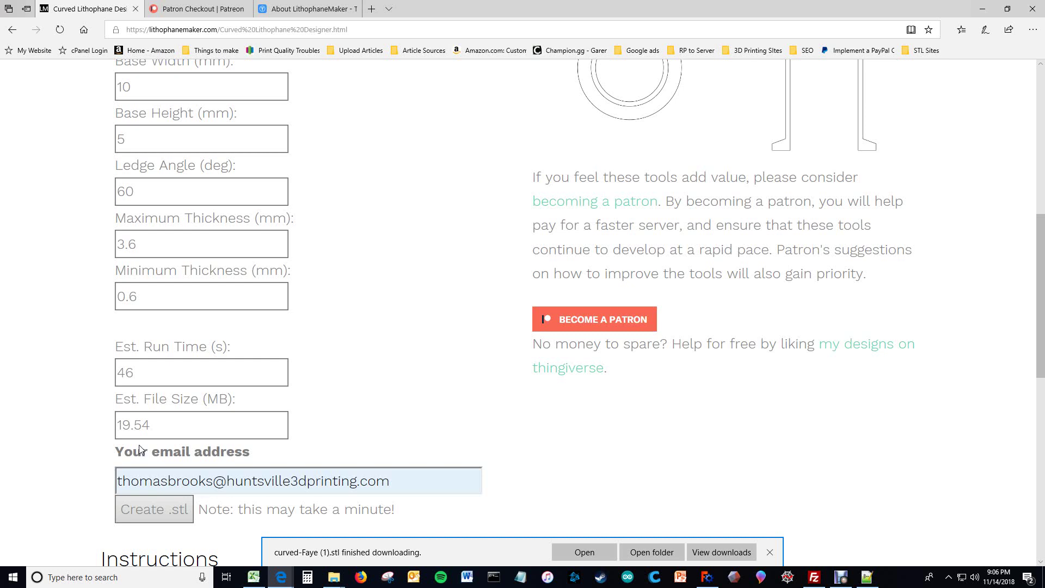
scroll(371, 378, down, 7)
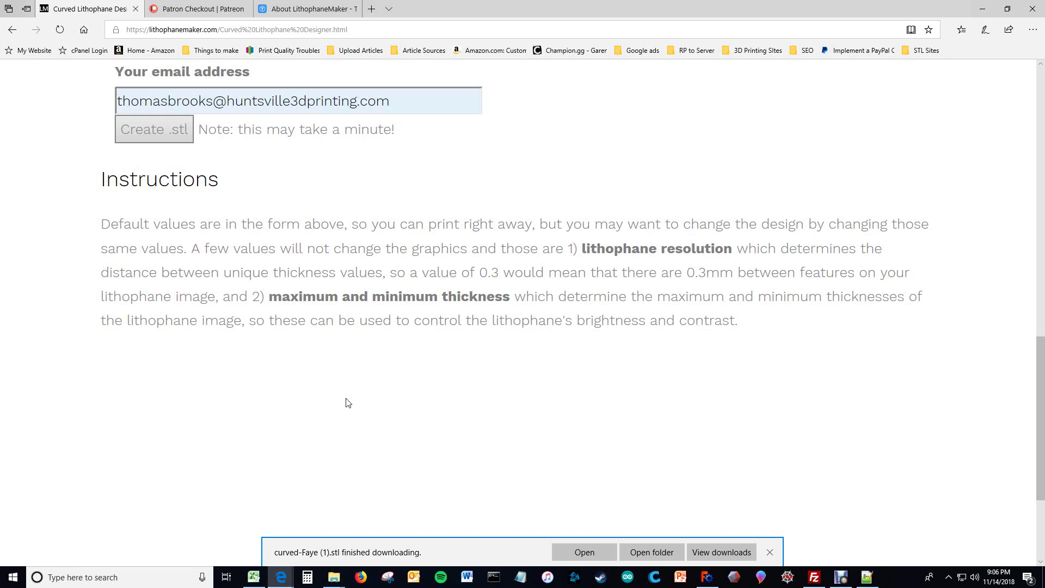
scroll(349, 403, up, 10)
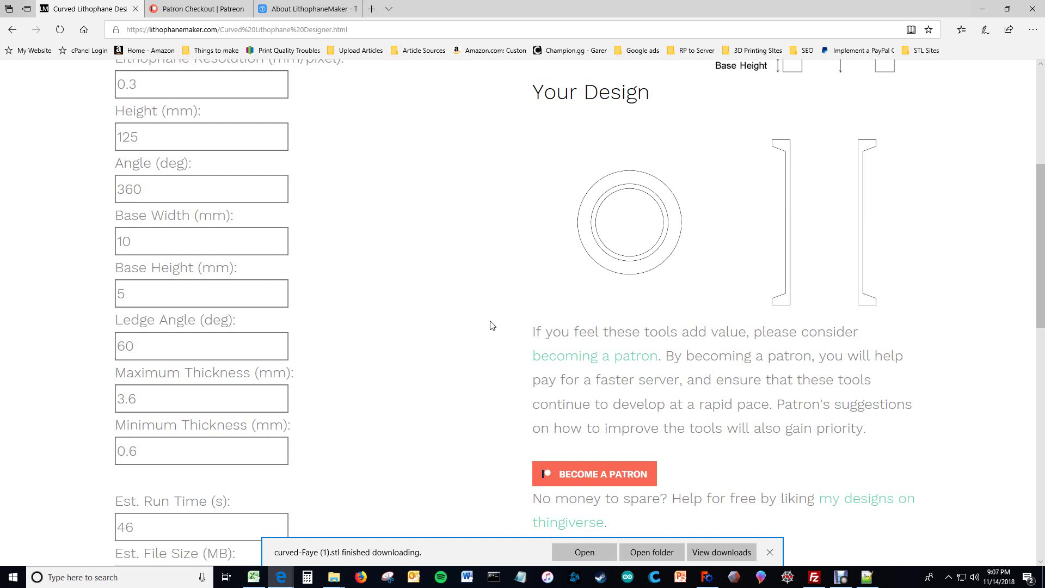
scroll(490, 325, down, 4)
scroll(491, 325, down, 1)
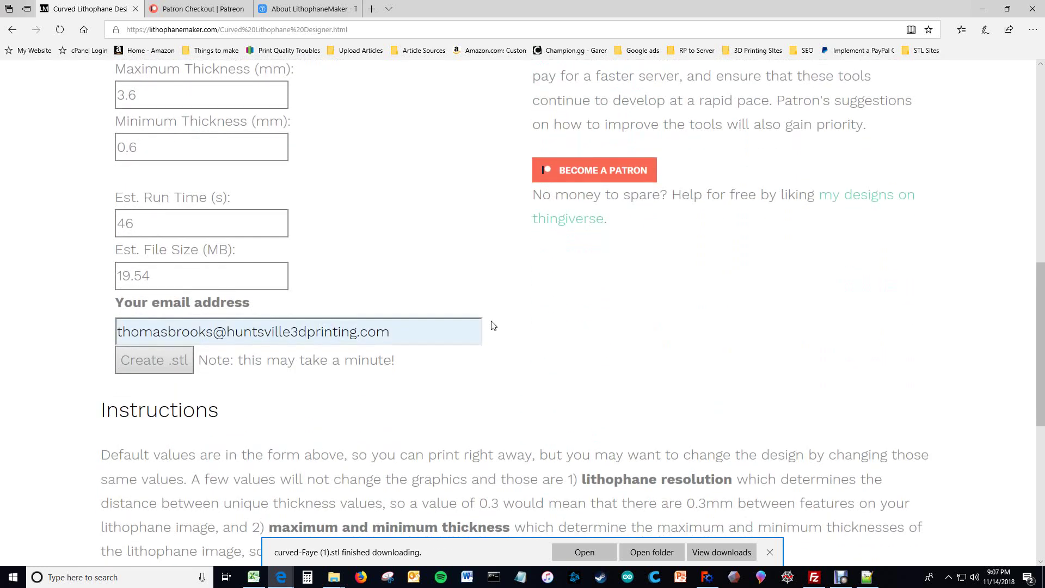
scroll(492, 325, up, 3)
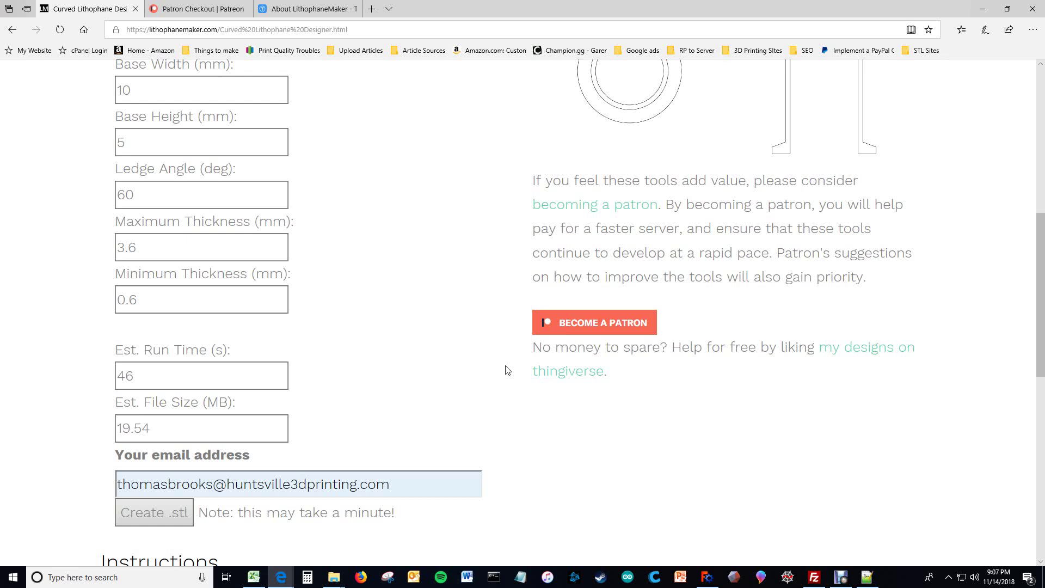
scroll(507, 371, up, 1)
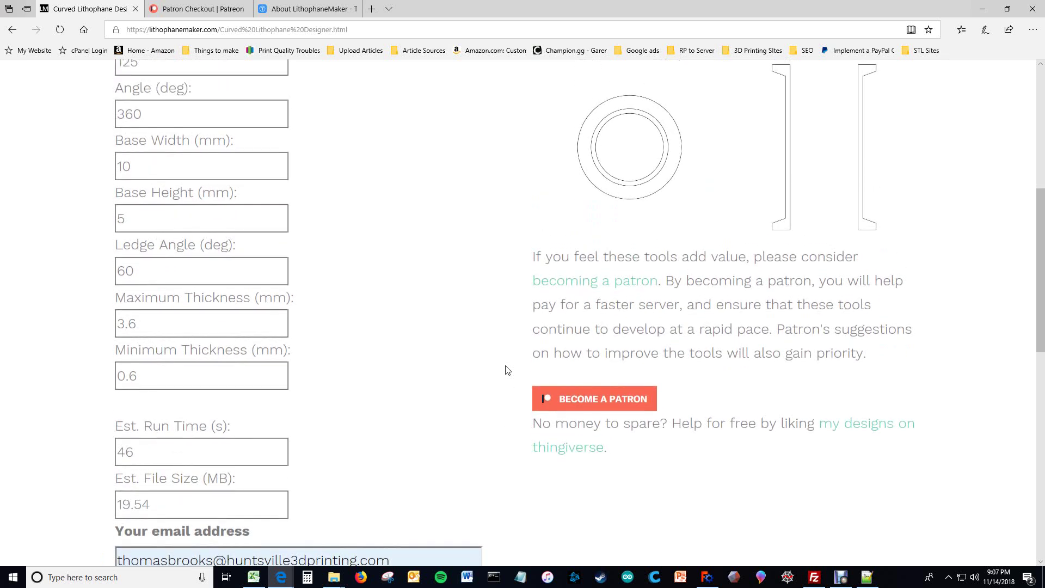
scroll(508, 370, up, 1)
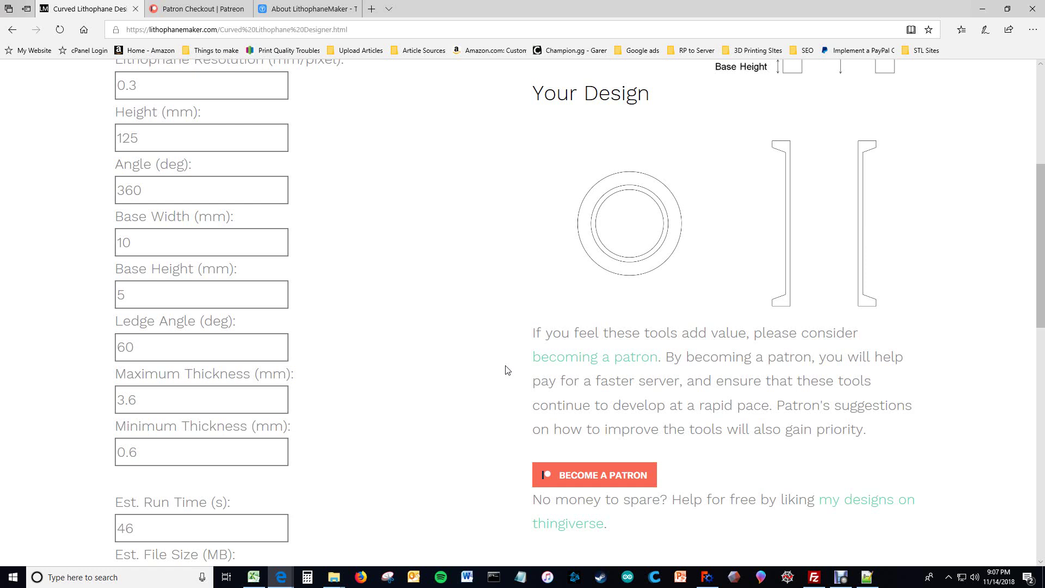
View the Patreon tiers page, check the designer page, then return to Patreon and go to Thingiverse.
click(199, 6)
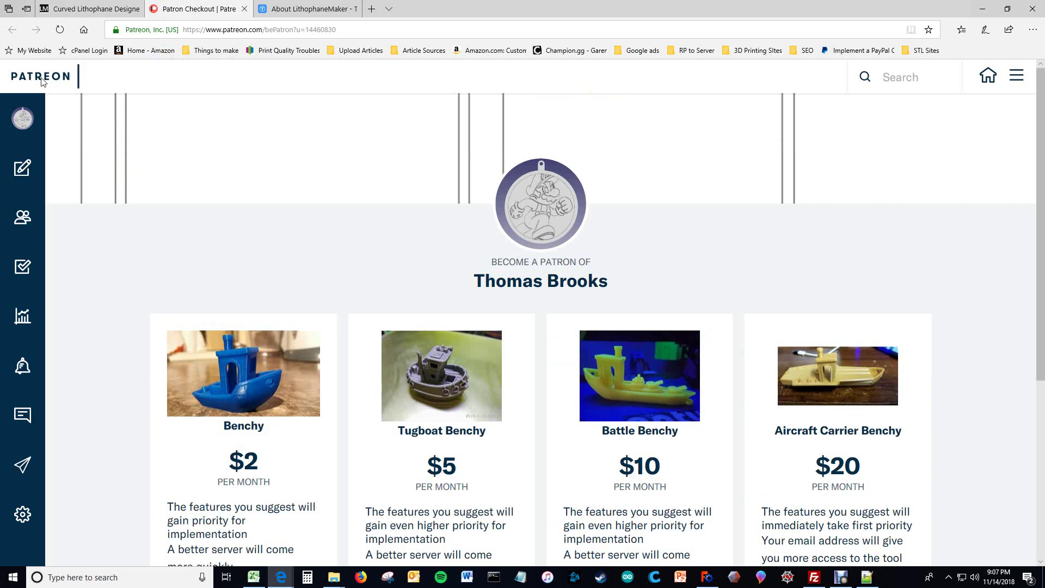
click(87, 9)
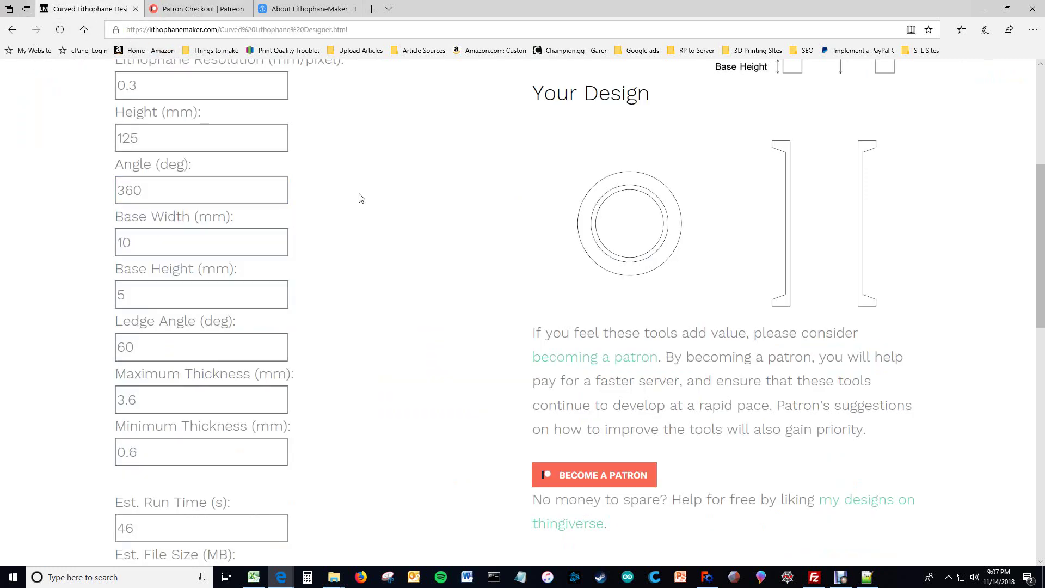
scroll(360, 198, up, 5)
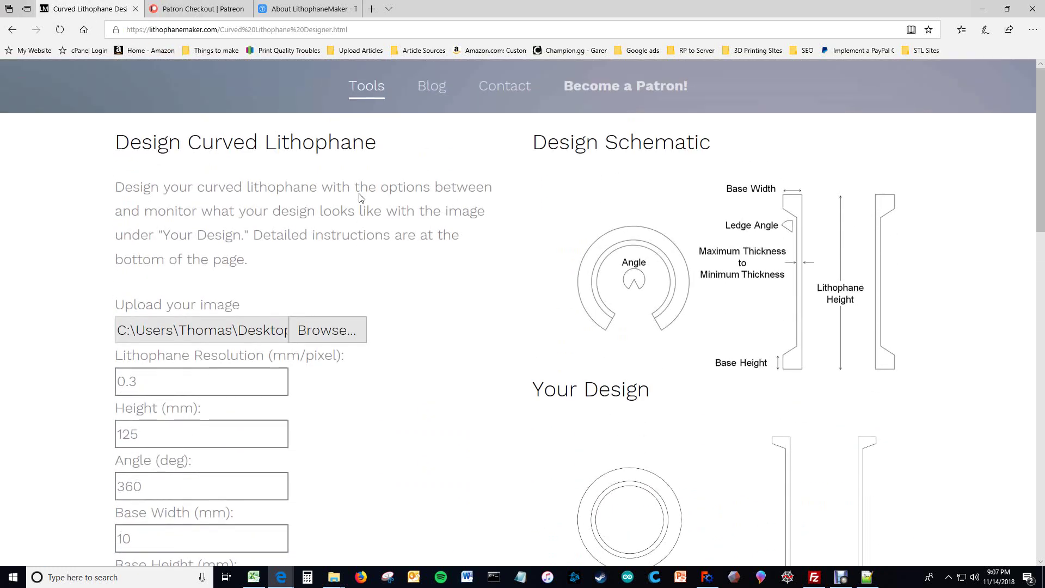
scroll(359, 198, down, 12)
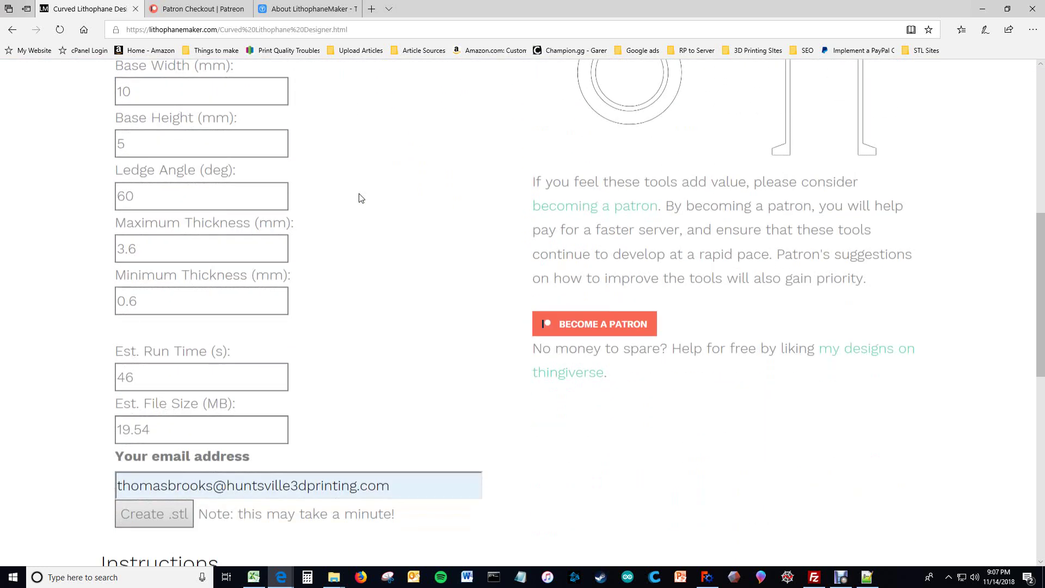
scroll(359, 198, down, 2)
scroll(359, 198, up, 3)
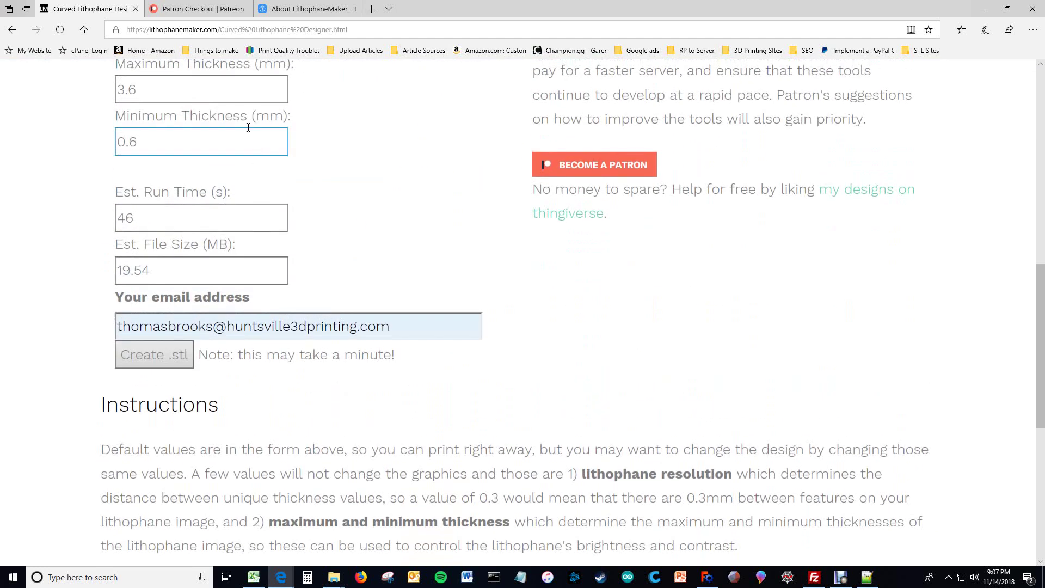
click(212, 10)
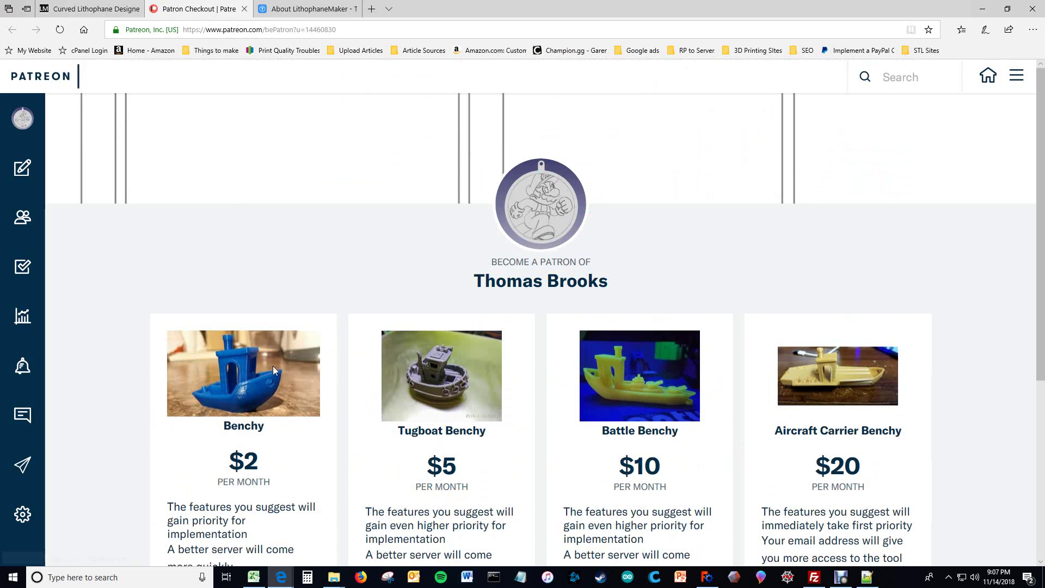
click(286, 6)
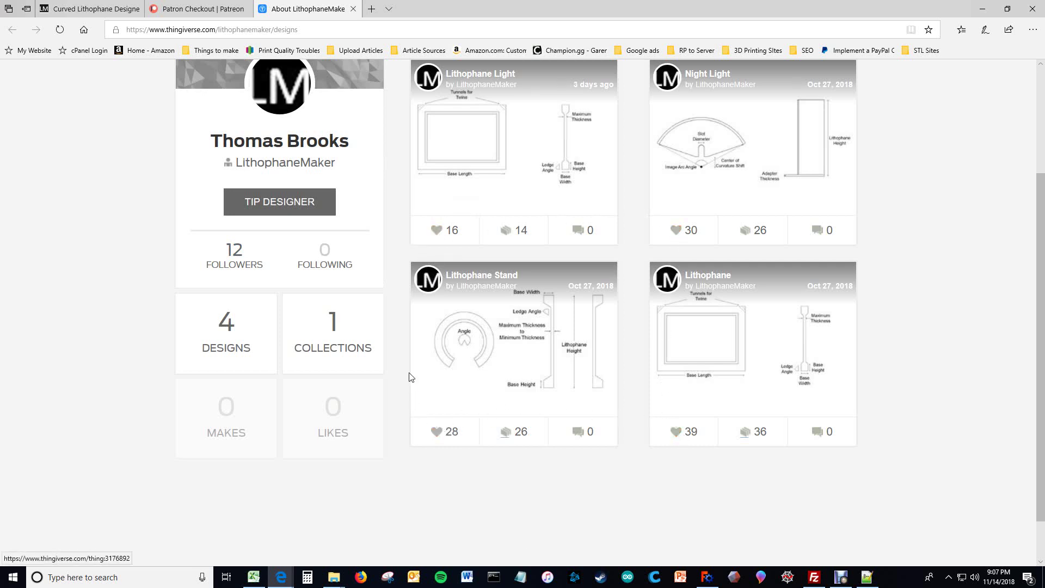
Scroll to the top of the Thingiverse page listing the four lithophane designs.
scroll(411, 381, up, 3)
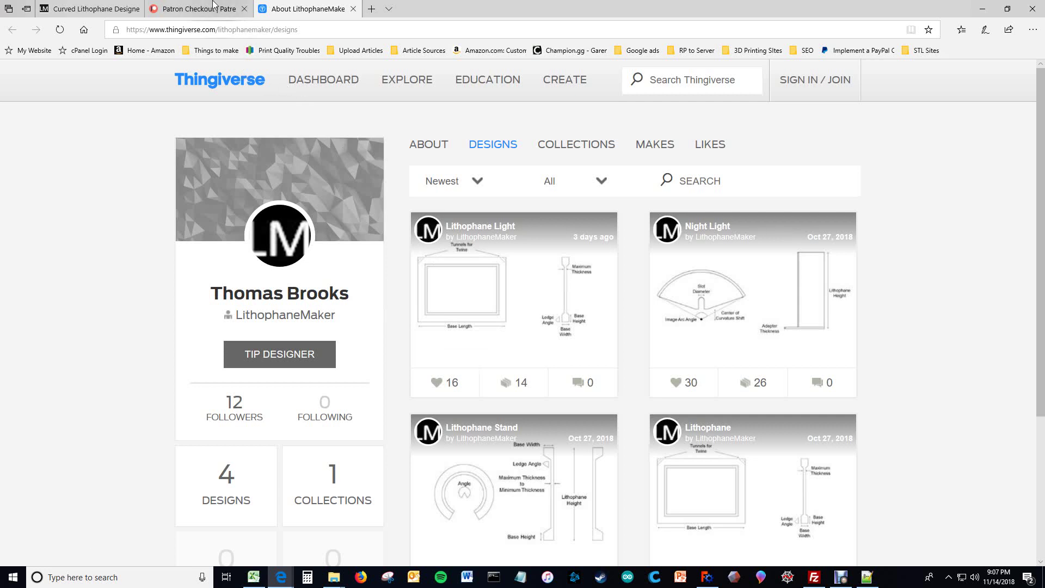
mouse_move(68, 15)
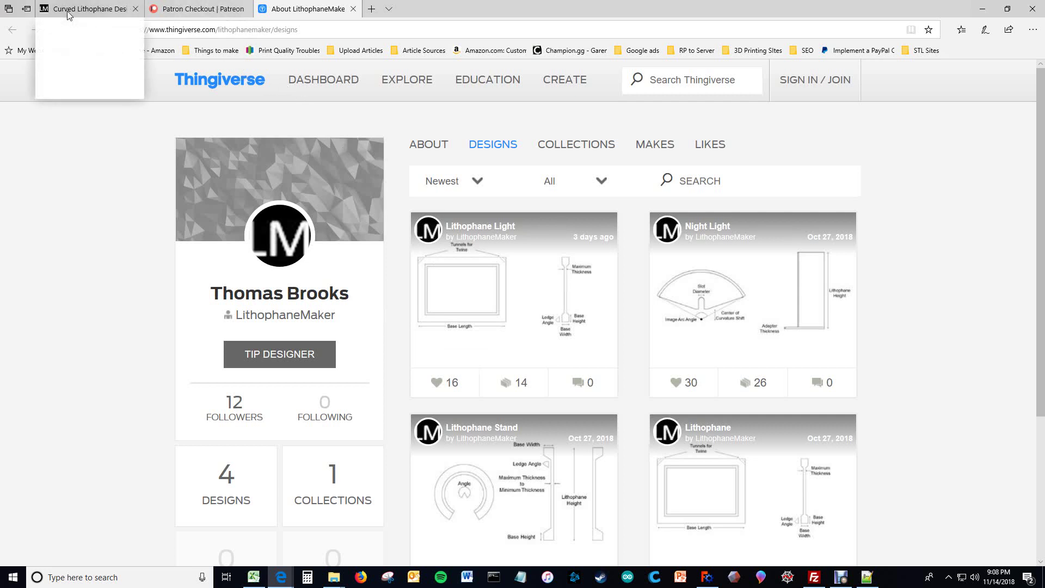